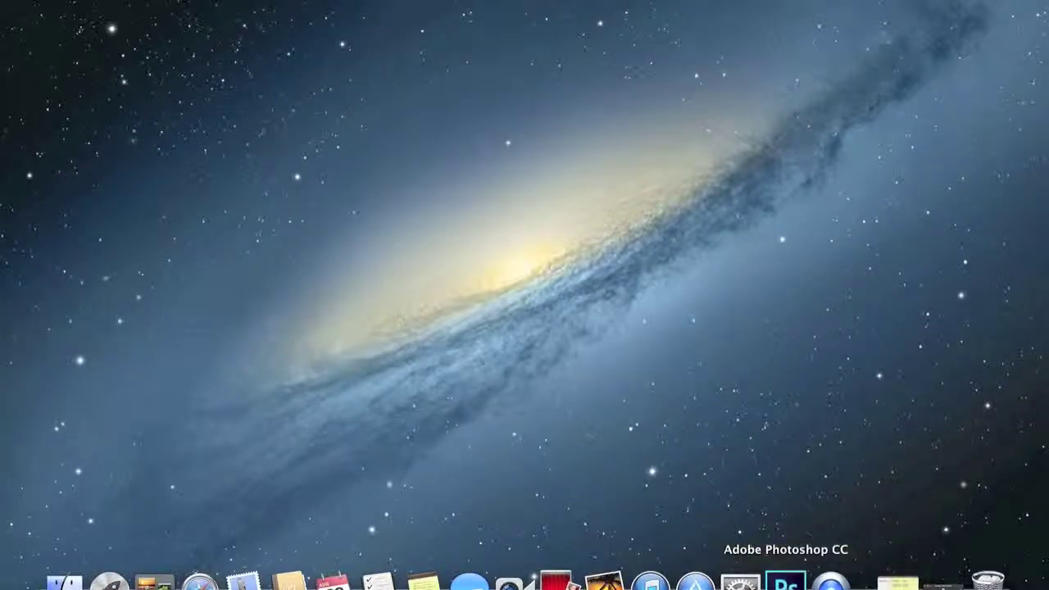
- Bring Photoshop CC to the front from its Dock icon and open the File menu
click(784, 582)
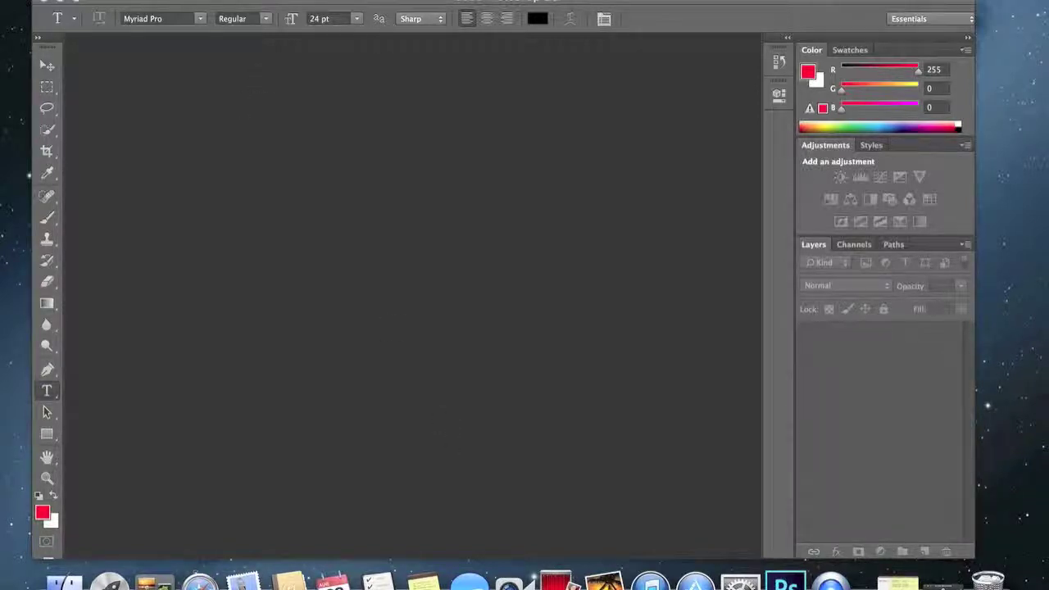
click(131, 1)
- Close the File menu and review the size note, highlighting 57x57 for the standard icon
click(561, 217)
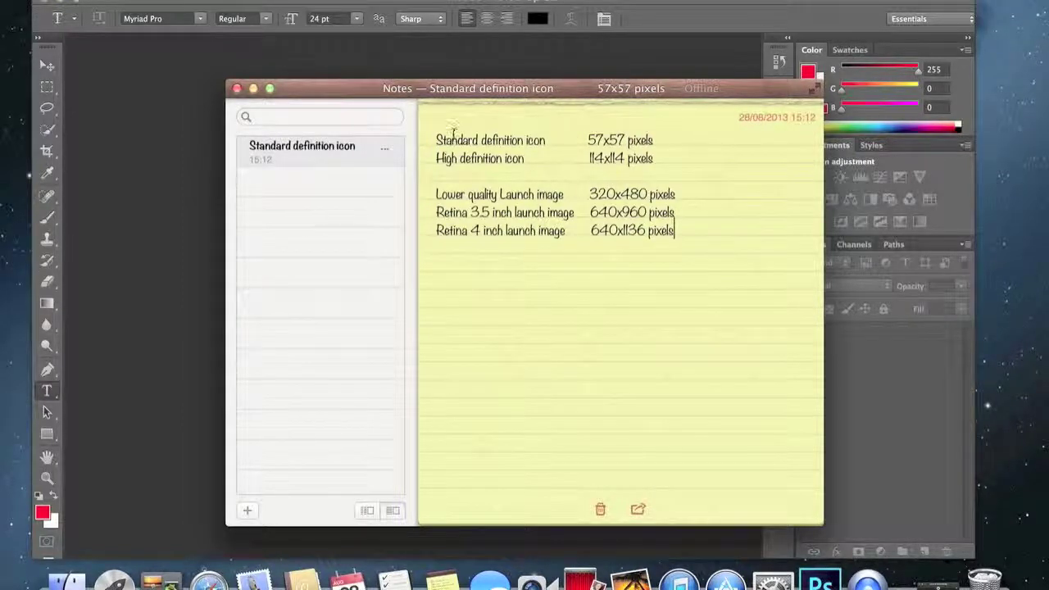
drag(440, 140, 530, 158)
click(530, 158)
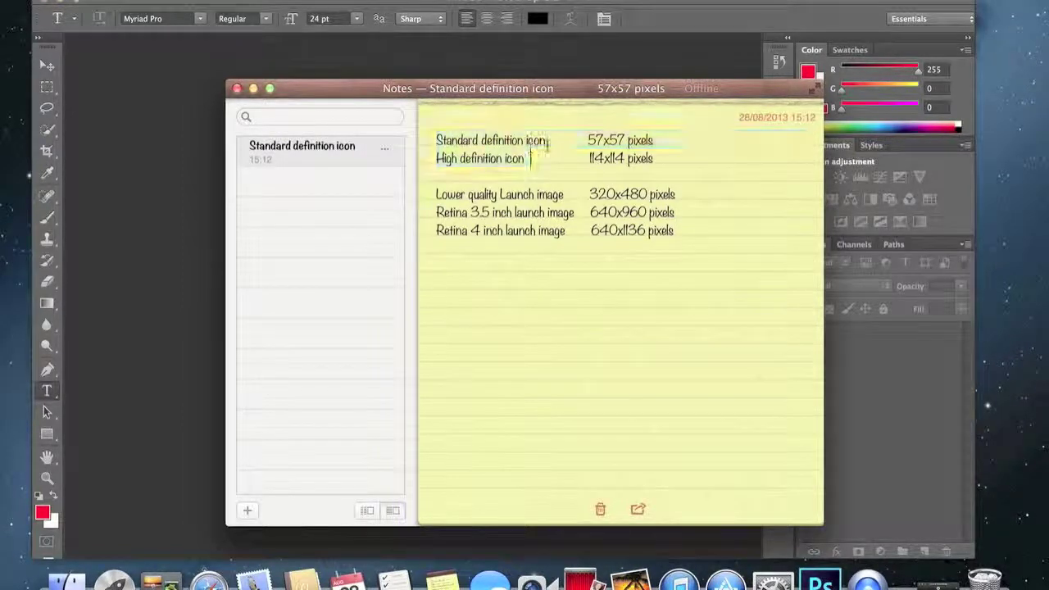
double_click(587, 140)
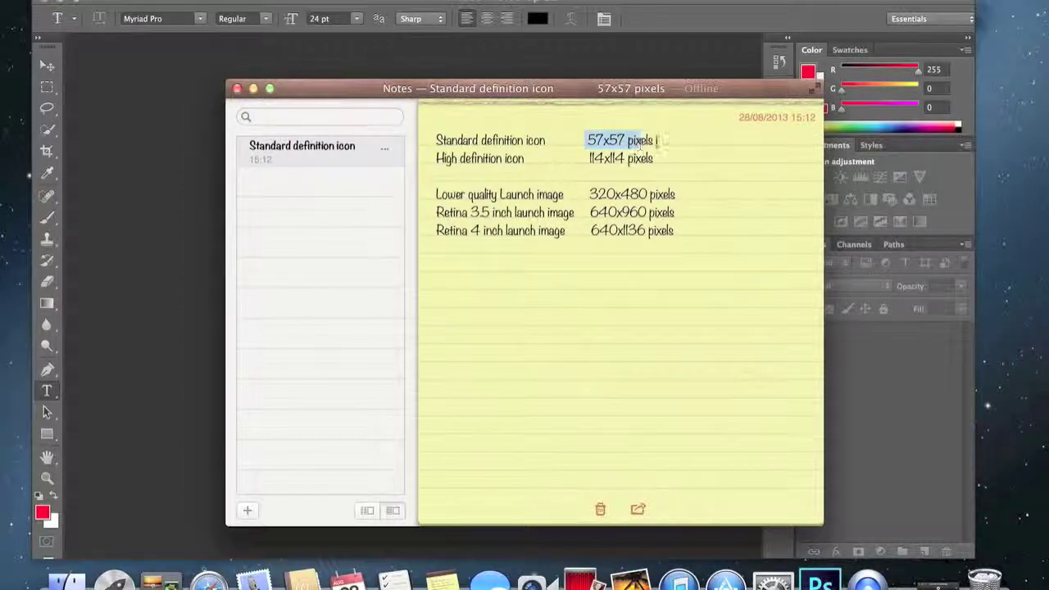
click(595, 144)
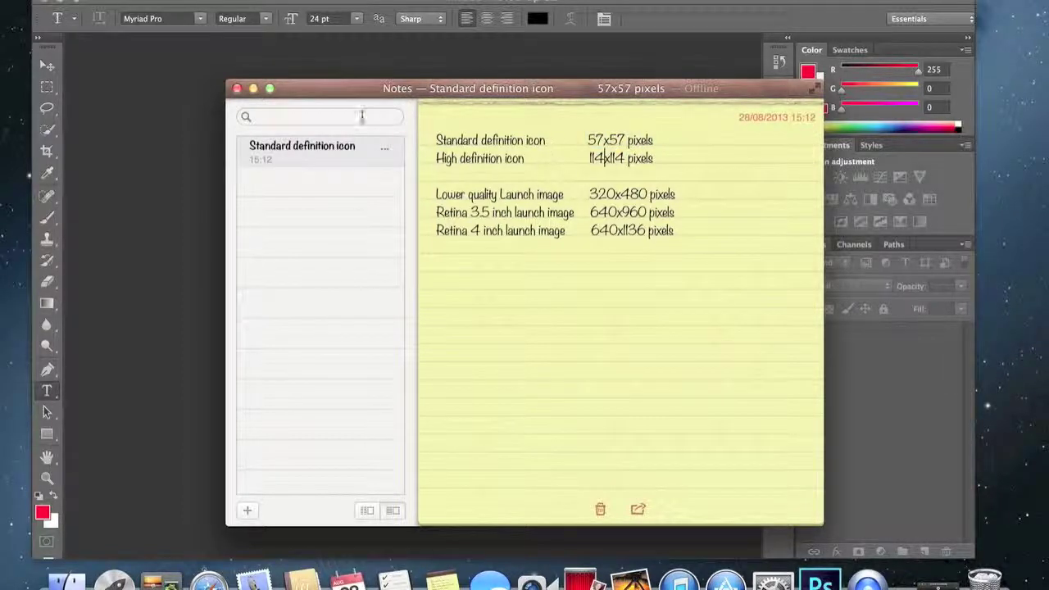
- Minimize Notes and create a new 57 × 57 pixel document named Standard
click(254, 90)
click(106, 0)
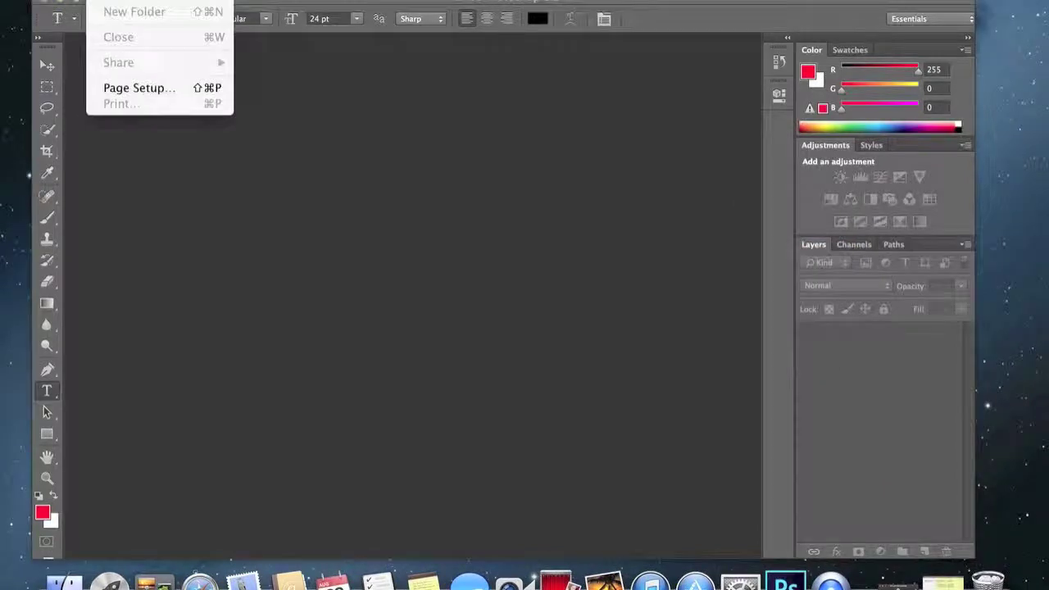
click(229, 177)
click(123, 1)
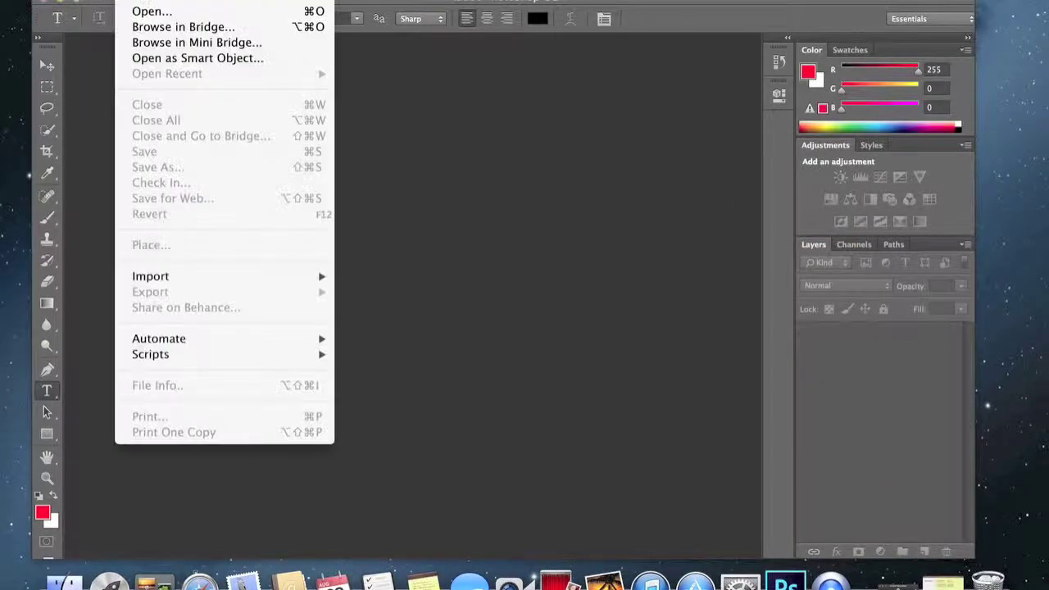
click(144, 2)
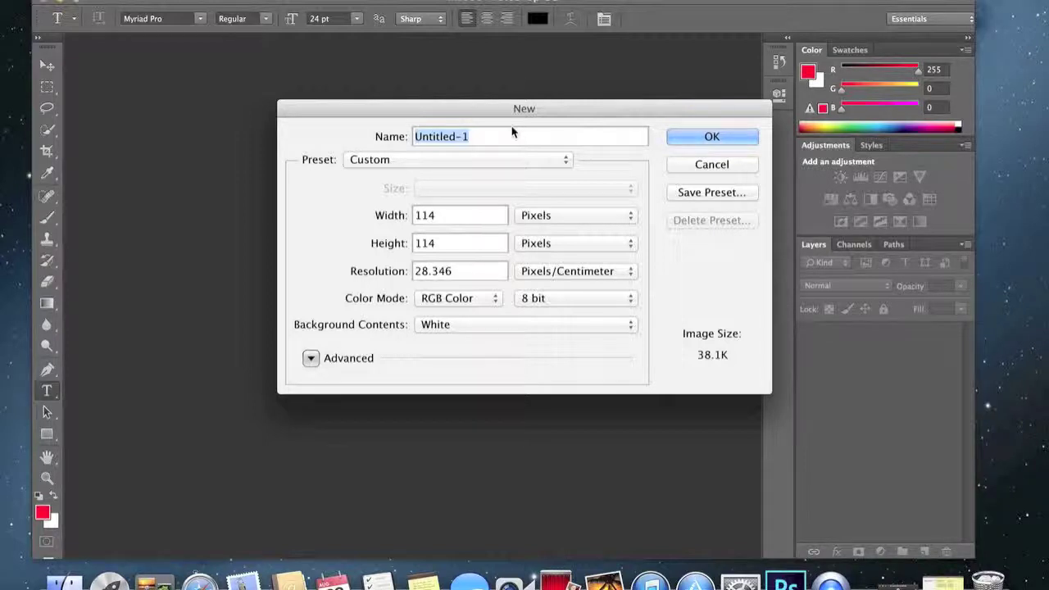
text(S)
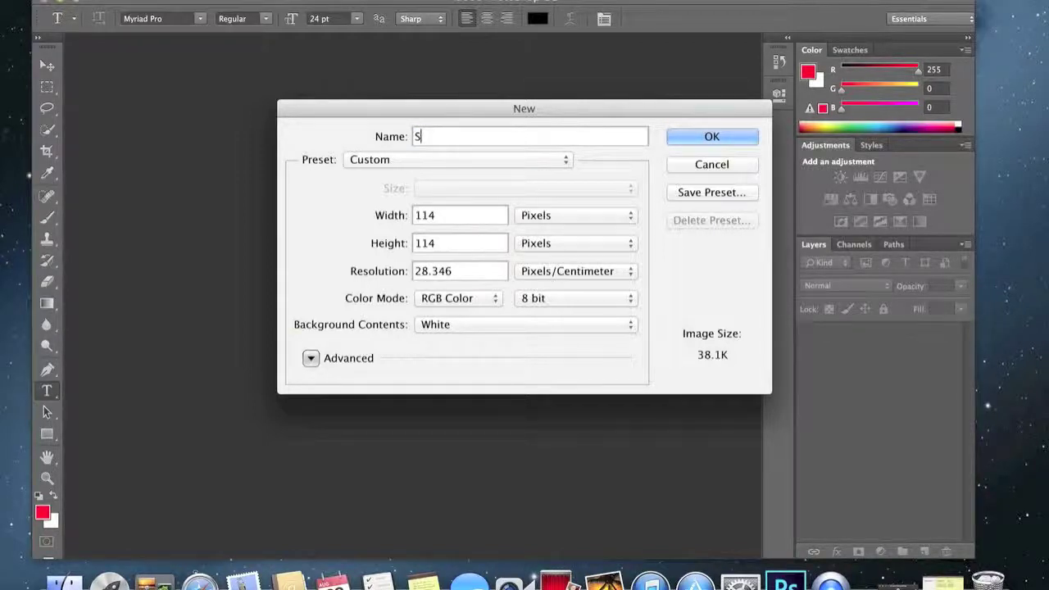
text(tandard)
double_click(471, 213)
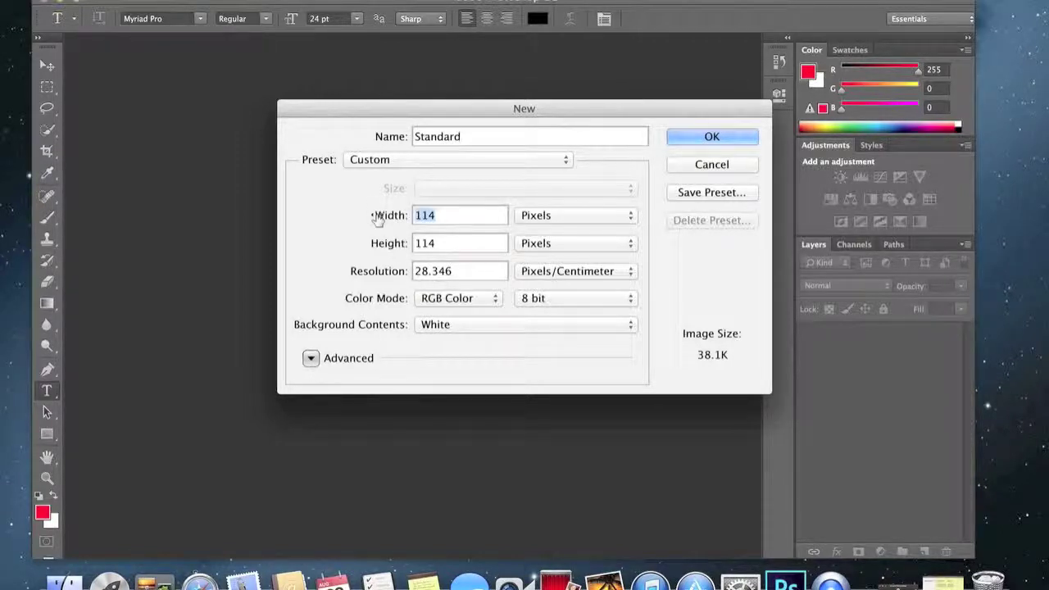
text(57)
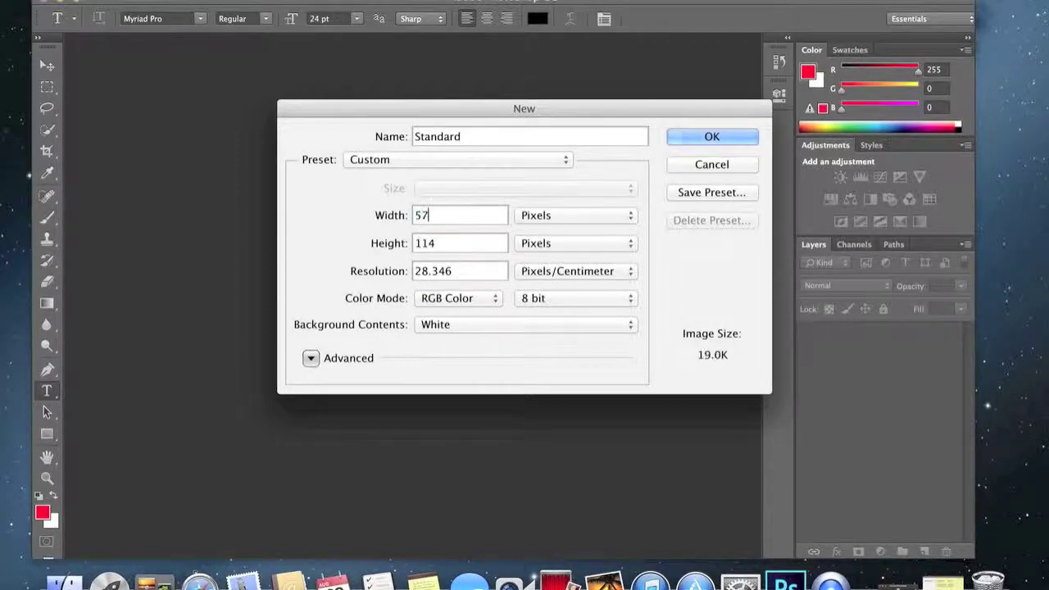
double_click(454, 243)
text(57)
click(695, 140)
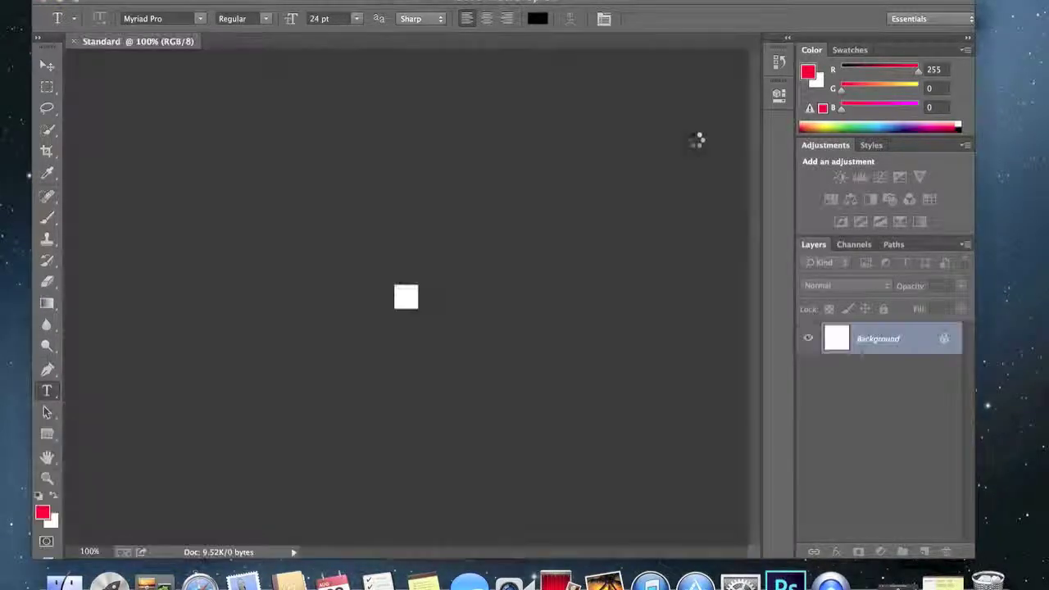
- Zoom in and brush the entire Standard canvas in blue #001eff
scroll(406, 295, up, 3)
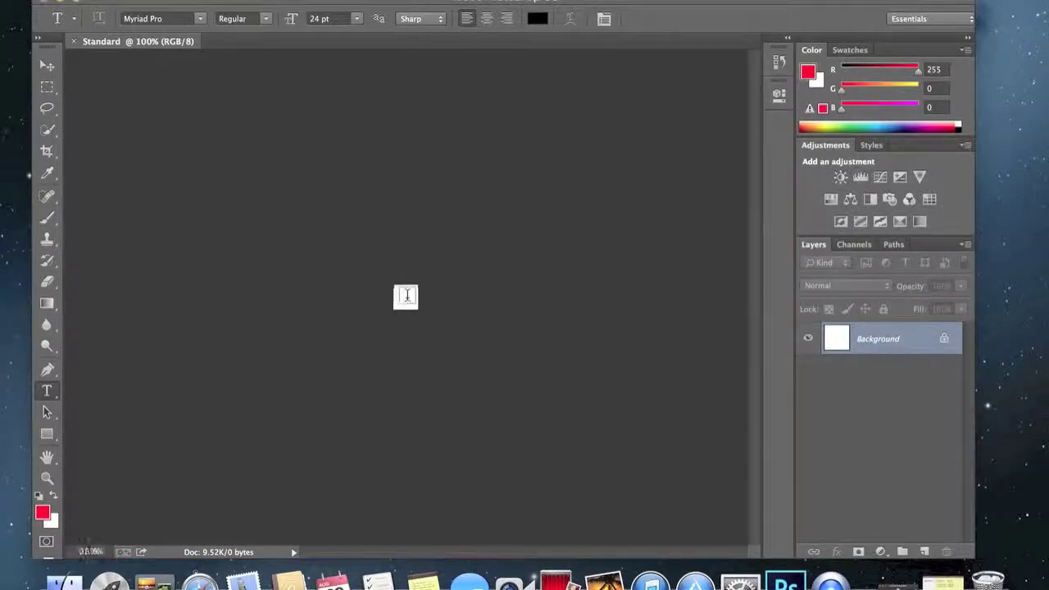
scroll(407, 294, up, 4)
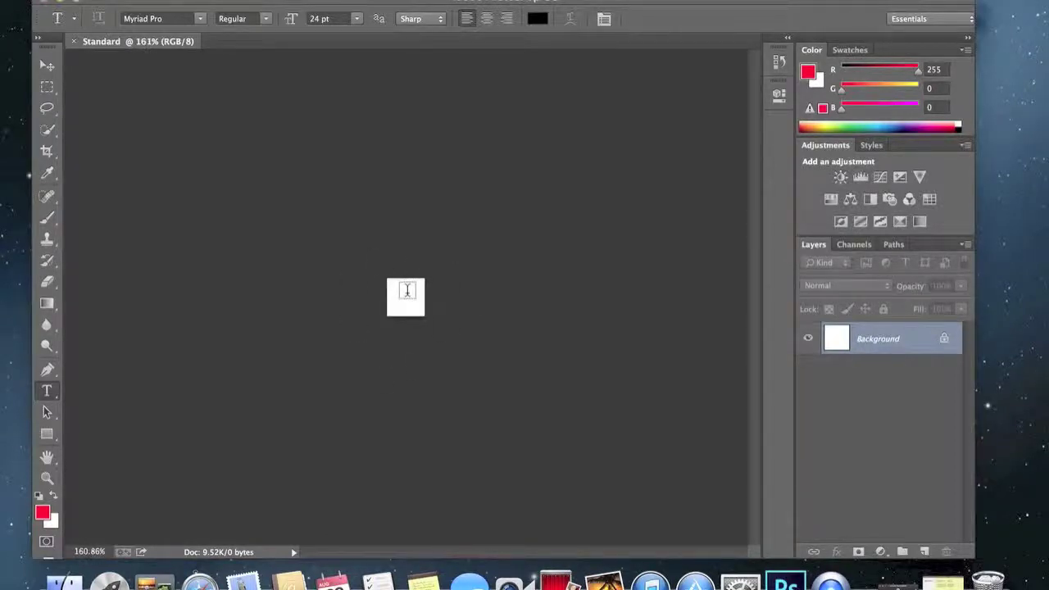
scroll(408, 290, up, 2)
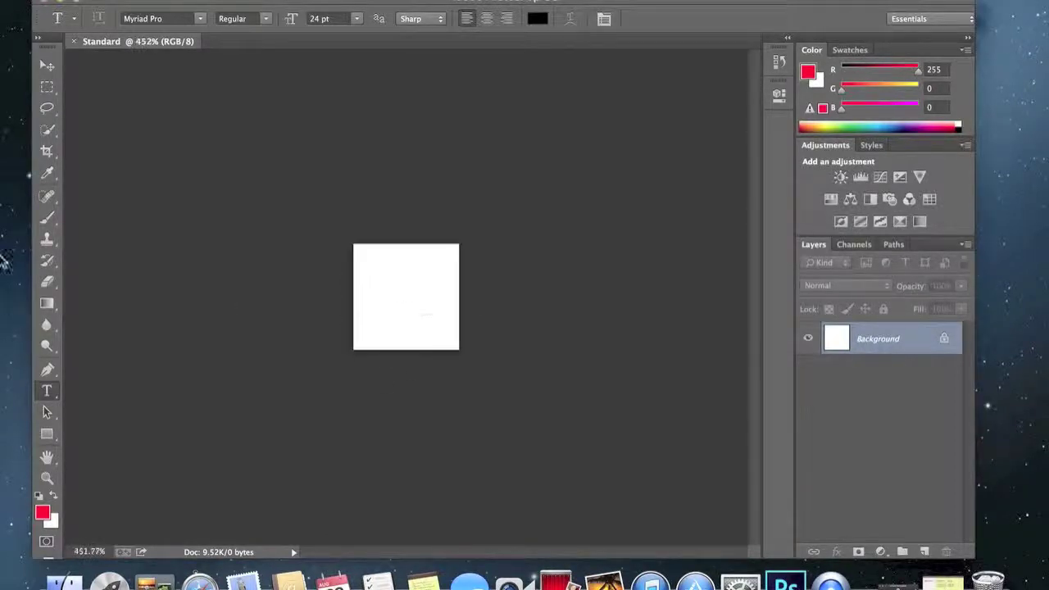
click(46, 217)
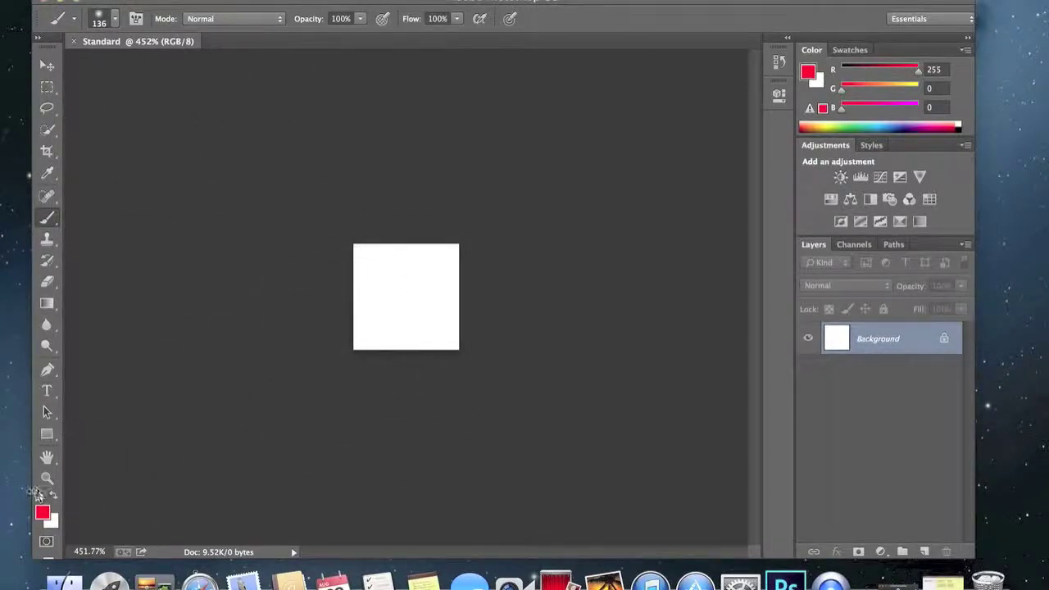
click(42, 516)
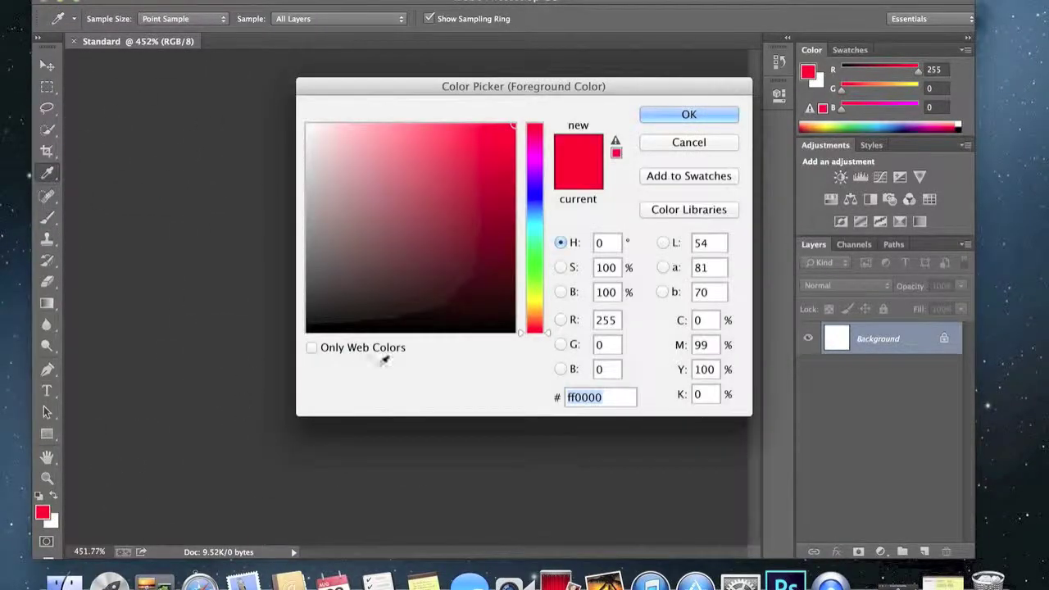
click(533, 201)
drag(533, 202, 532, 198)
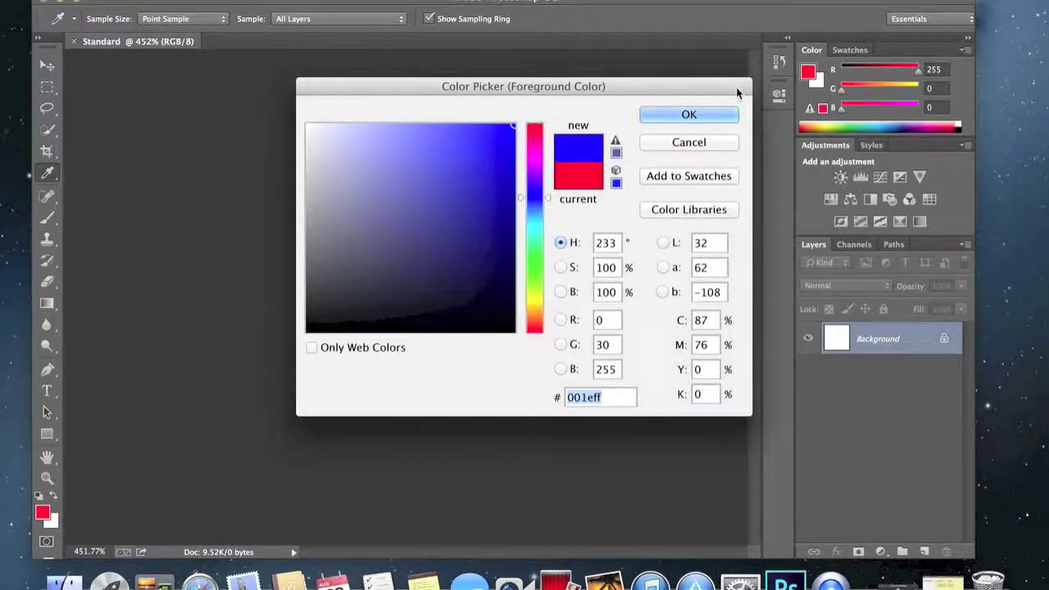
click(721, 114)
mouse_move(480, 235)
mouse_down()
mouse_move(423, 276)
mouse_move(442, 303)
mouse_up()
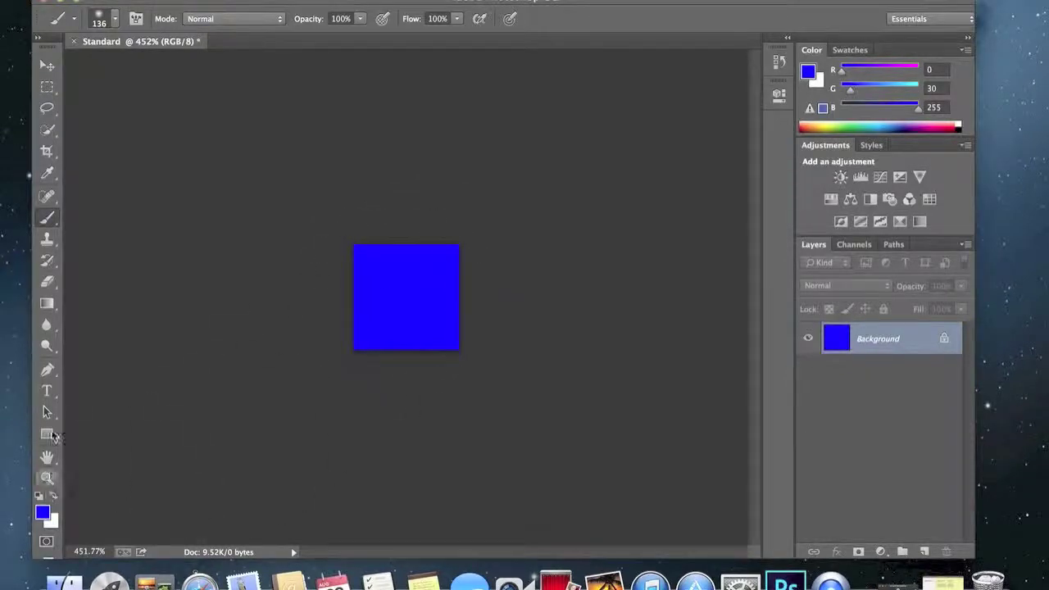
click(48, 392)
- Start a white text box on the blue square and type 'My App'
click(382, 284)
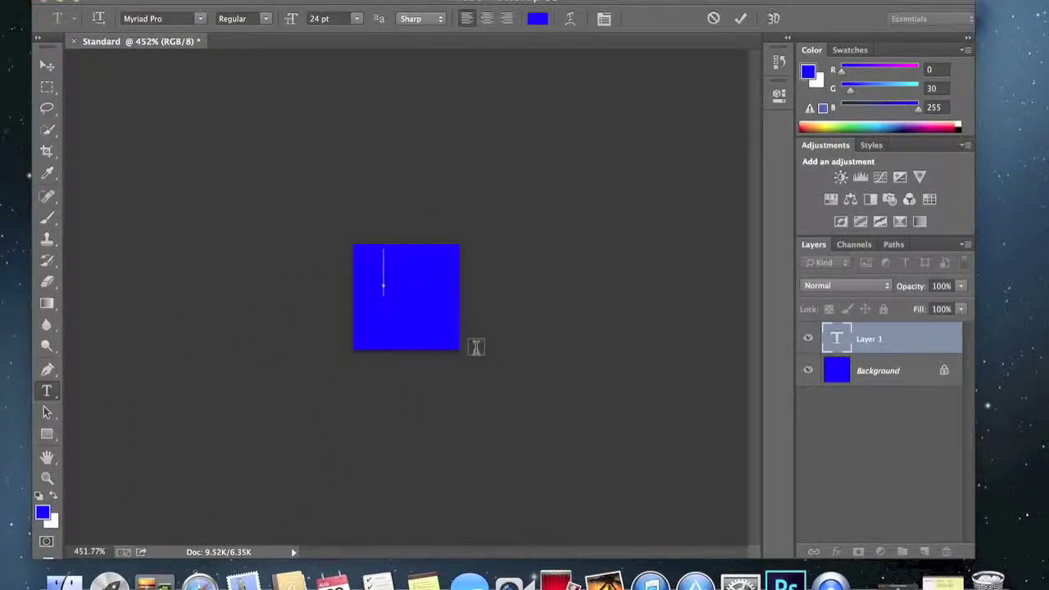
click(43, 512)
drag(368, 300, 298, 93)
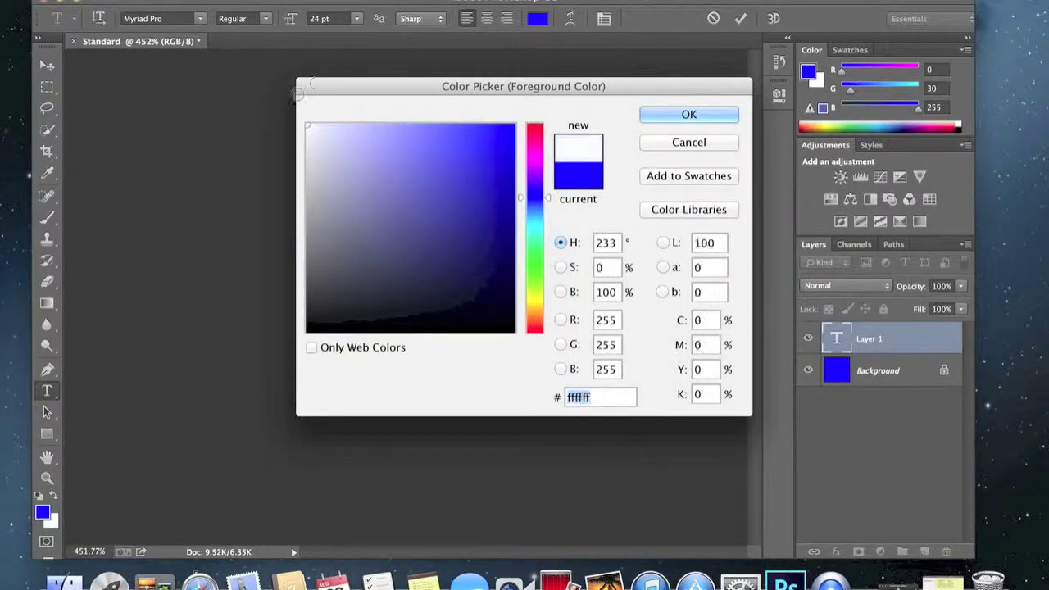
click(708, 113)
text(M)
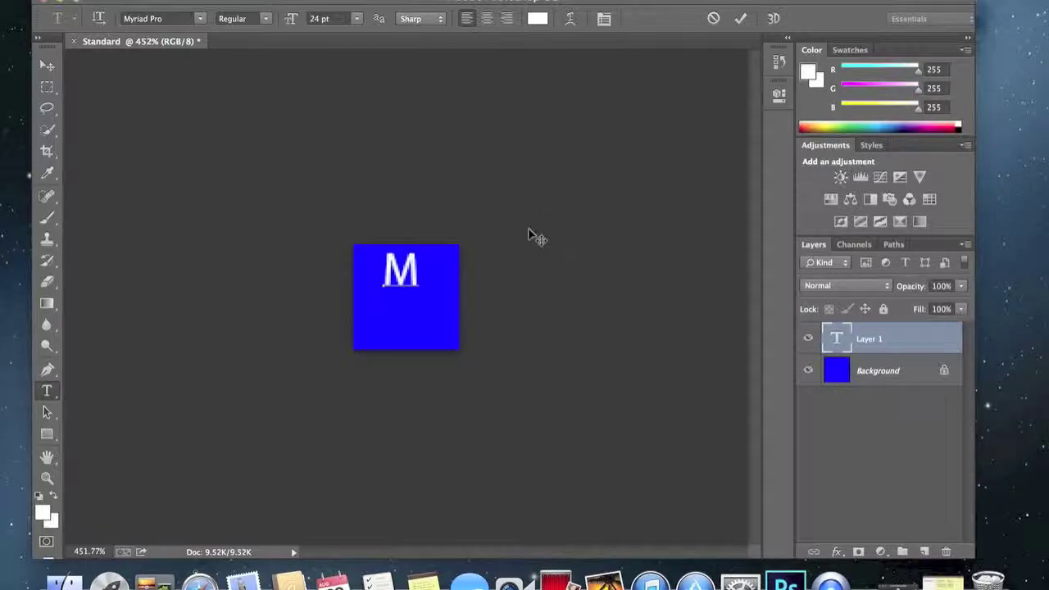
text(y A)
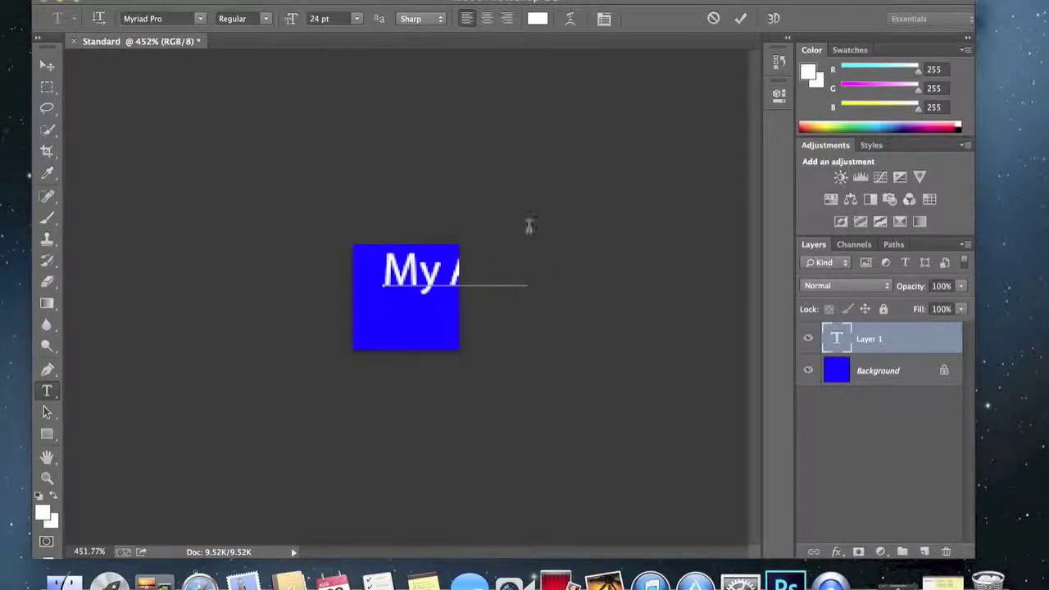
drag(431, 327, 375, 352)
text(pp)
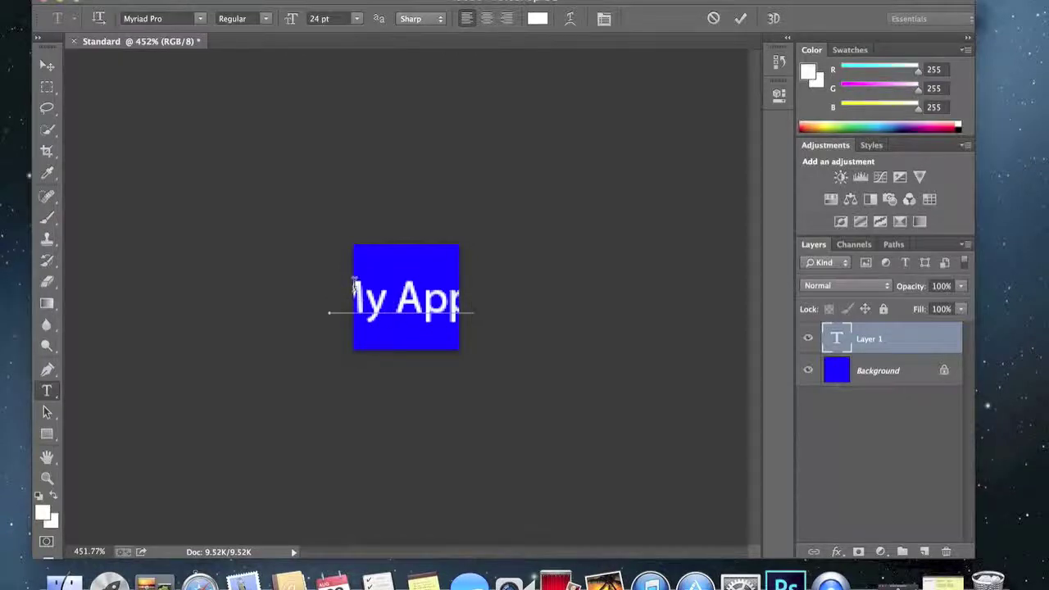
- Try a 14 pt text size and retype the text as 'My app'
click(357, 18)
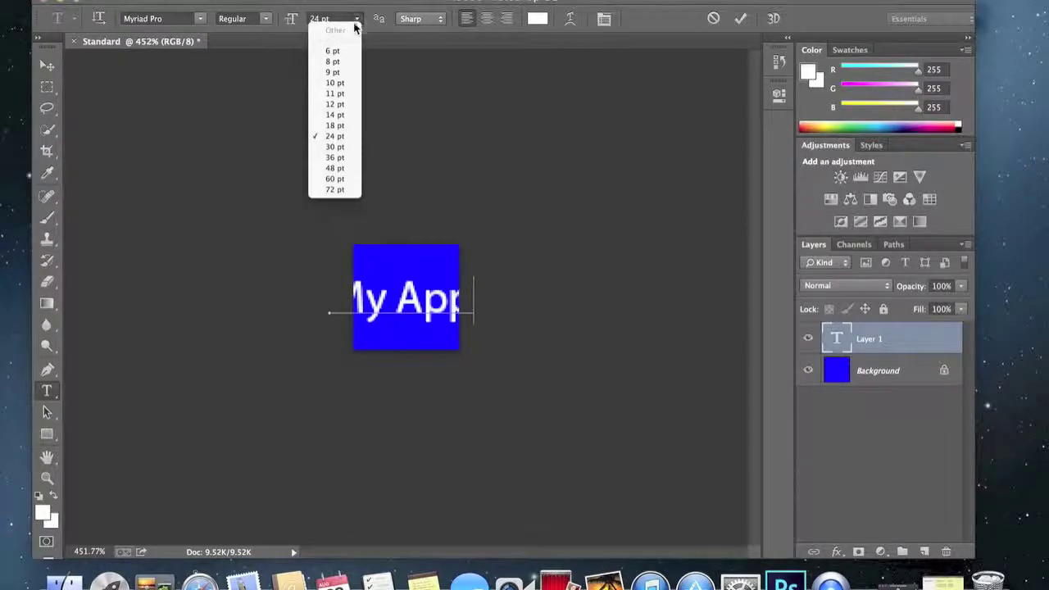
click(336, 115)
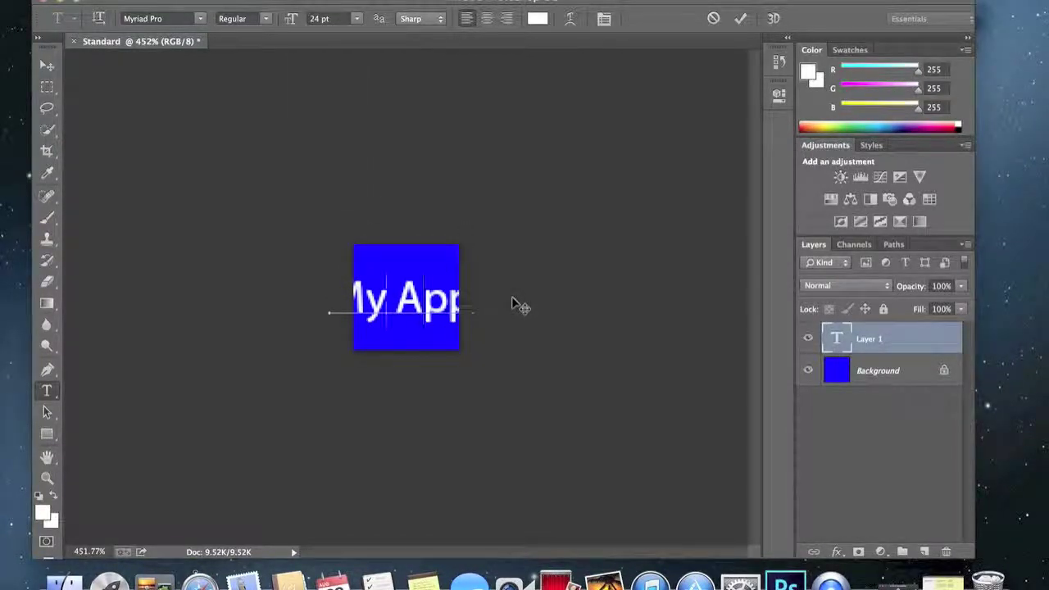
key(super+a)
key(BackSpace)
text(My)
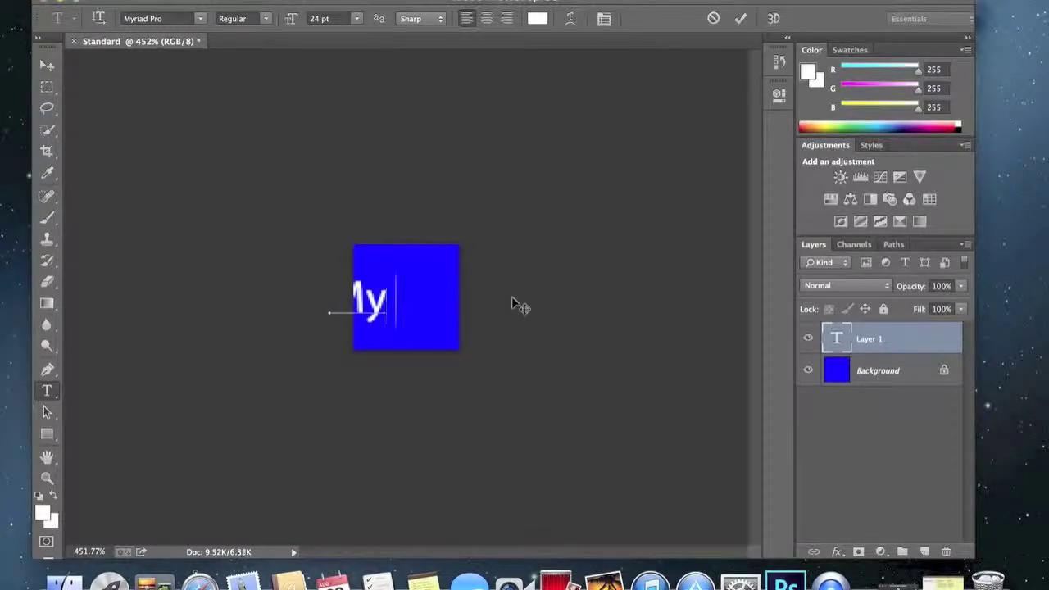
text( app)
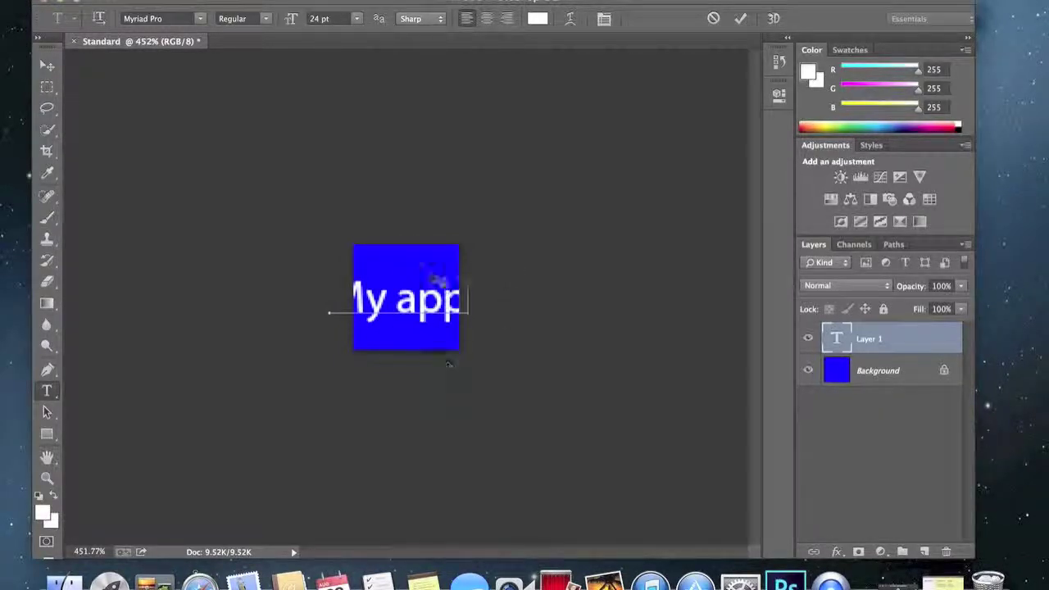
click(356, 18)
click(457, 270)
- Retype the text at 12 pt as 'My App' and move it fully inside the square
key(super+a)
key(BackSpace)
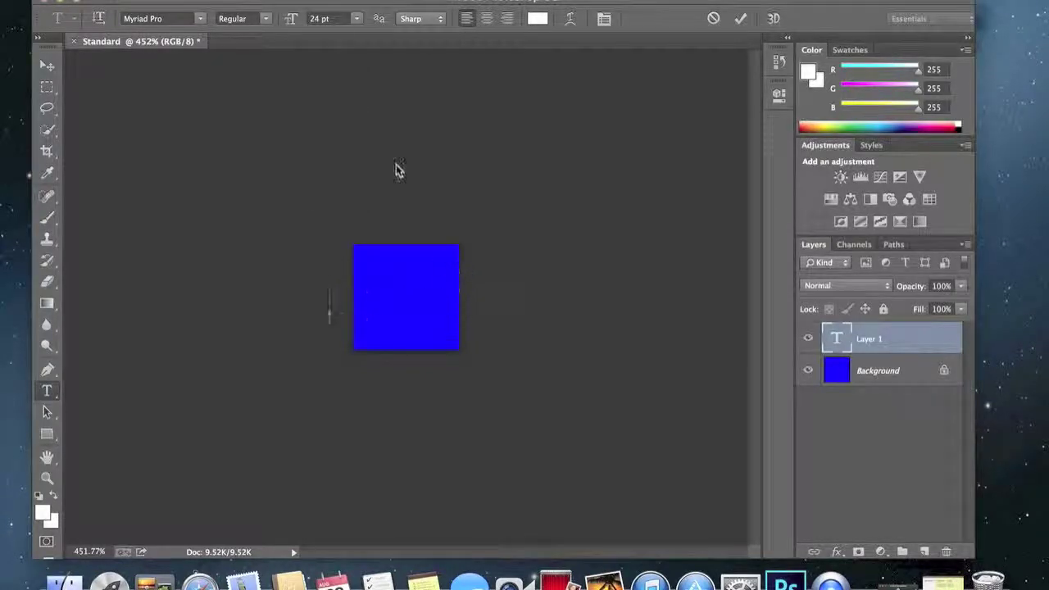
click(357, 18)
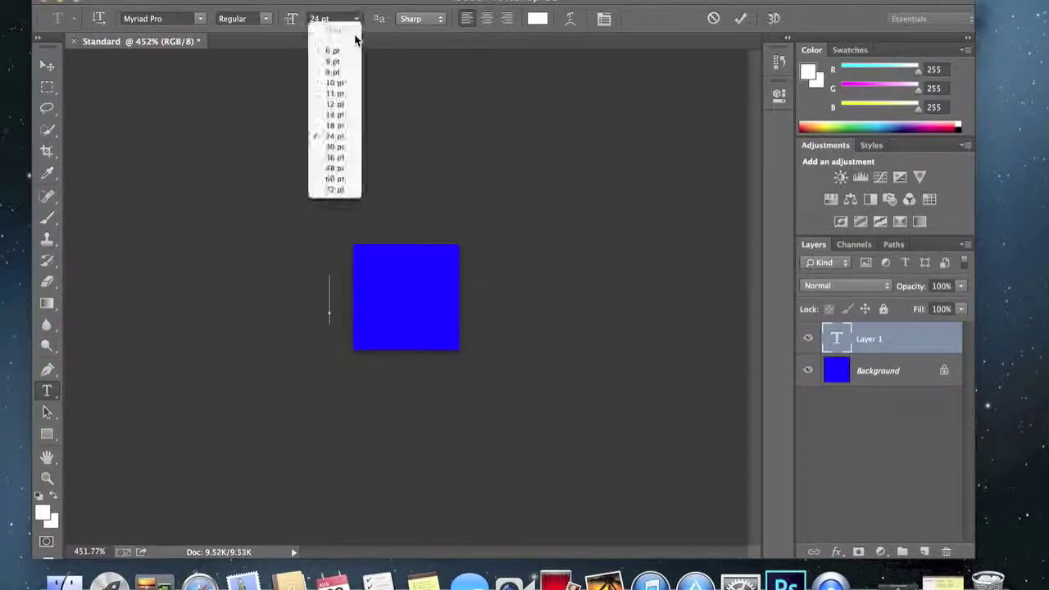
click(335, 104)
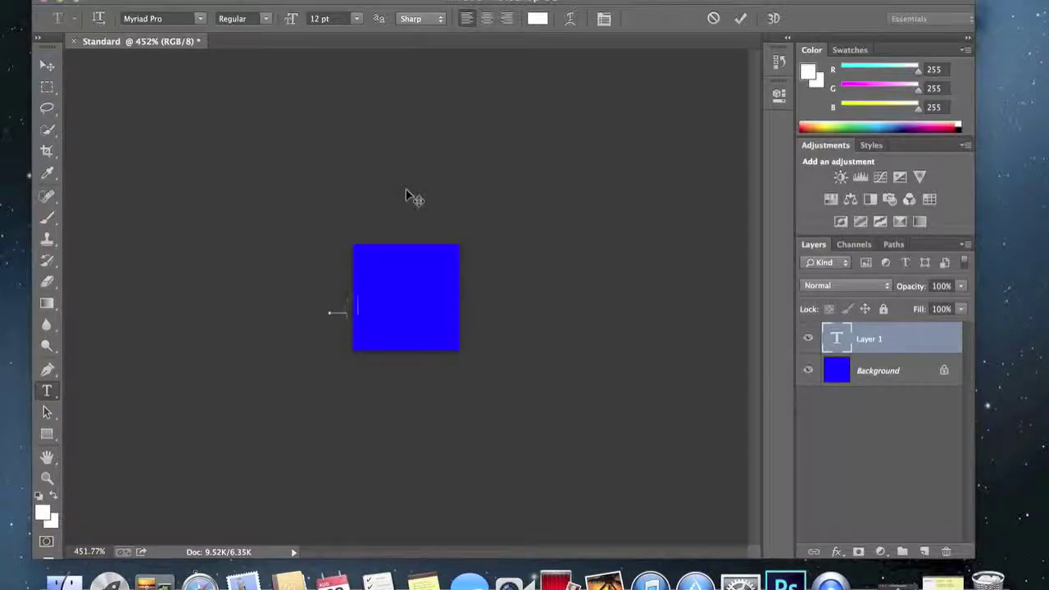
text(App)
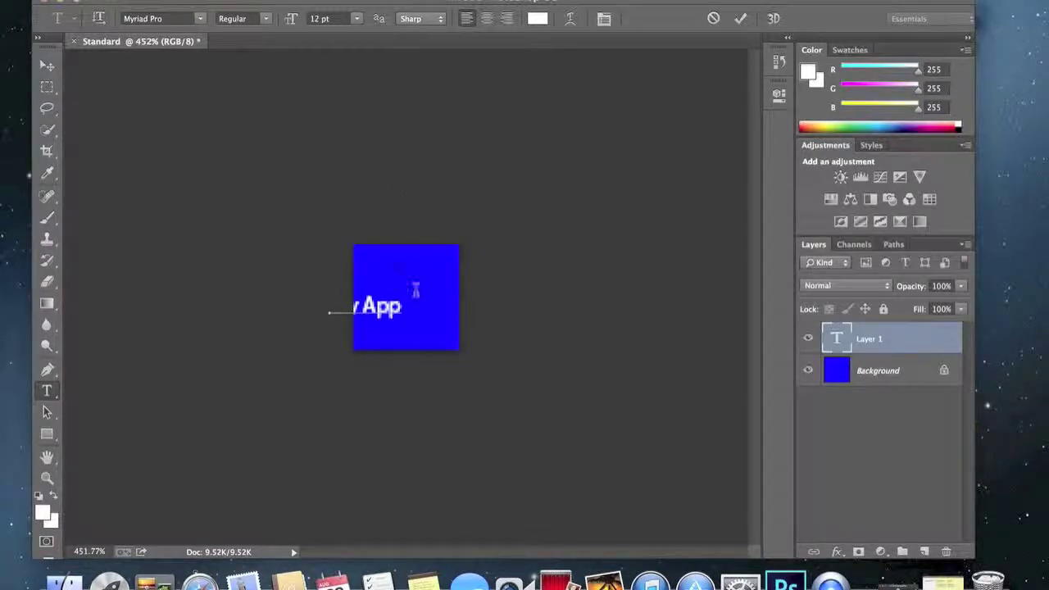
drag(419, 336, 462, 328)
scroll(461, 328, down, 5)
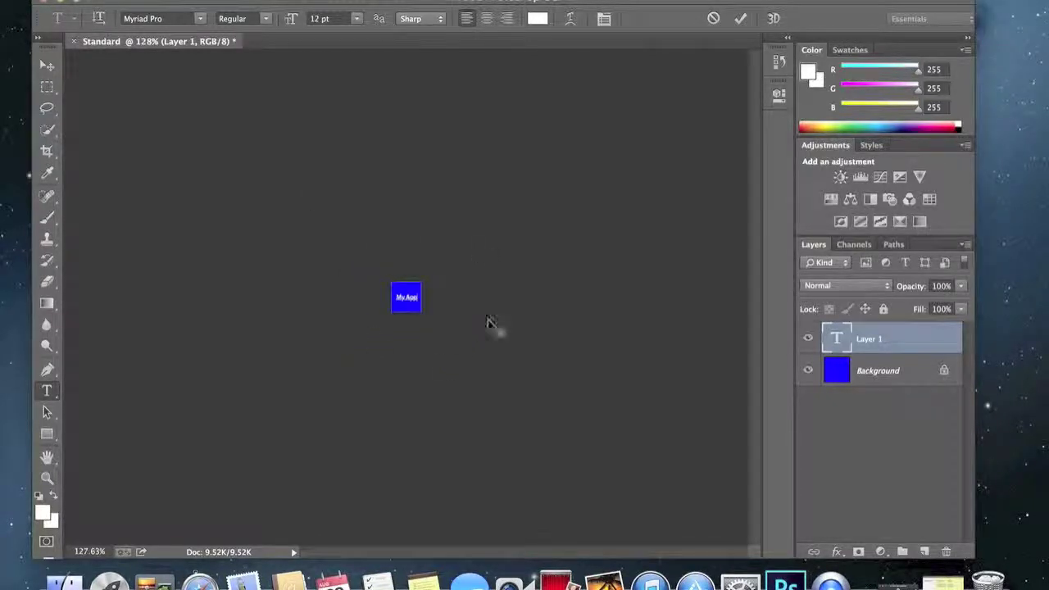
- Save the icon to the Desktop as Standard.png with default PNG options
click(135, 0)
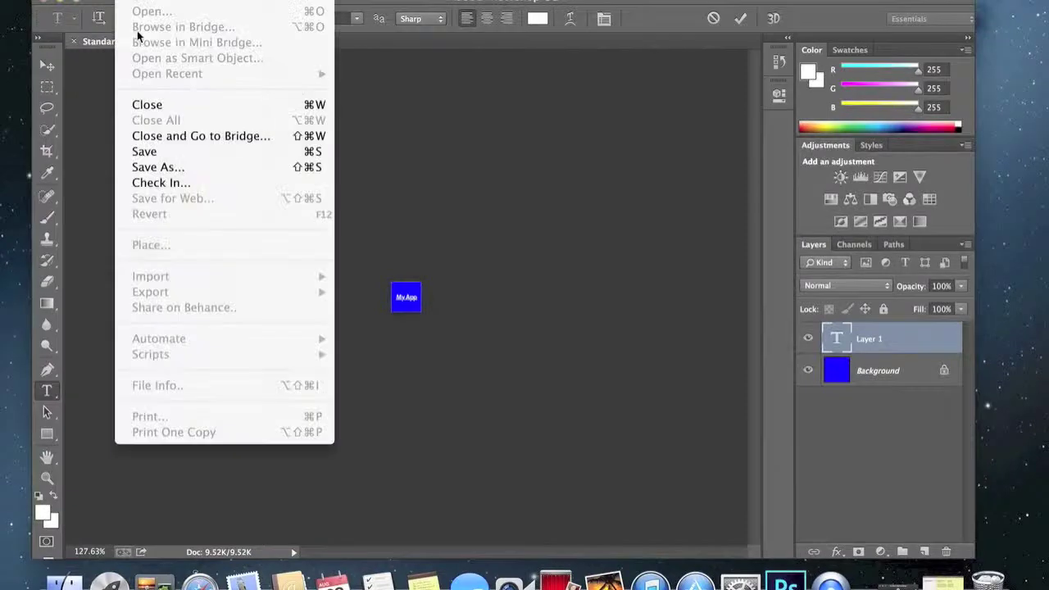
click(152, 169)
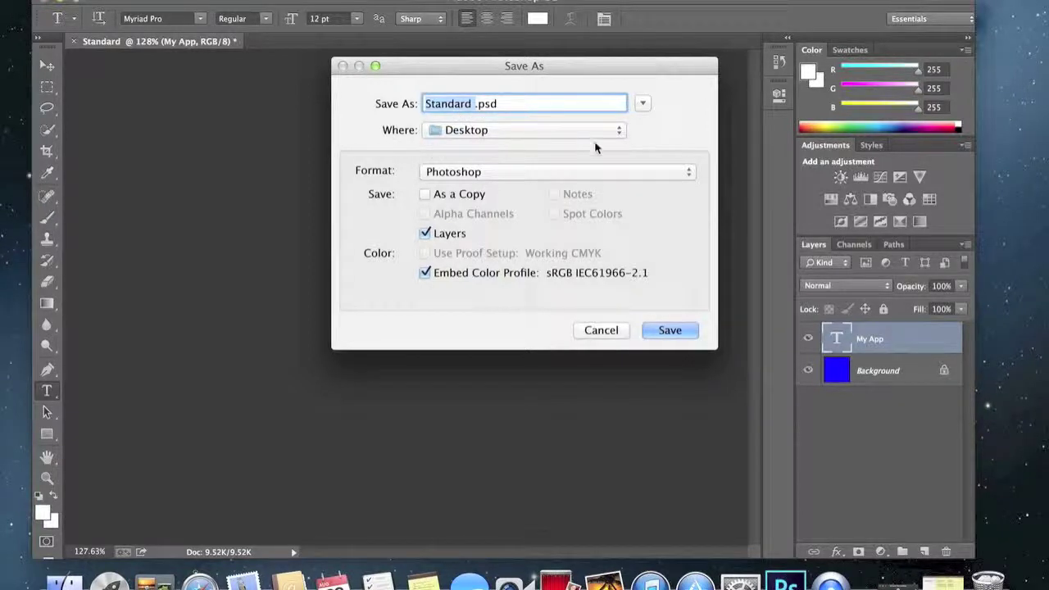
click(453, 174)
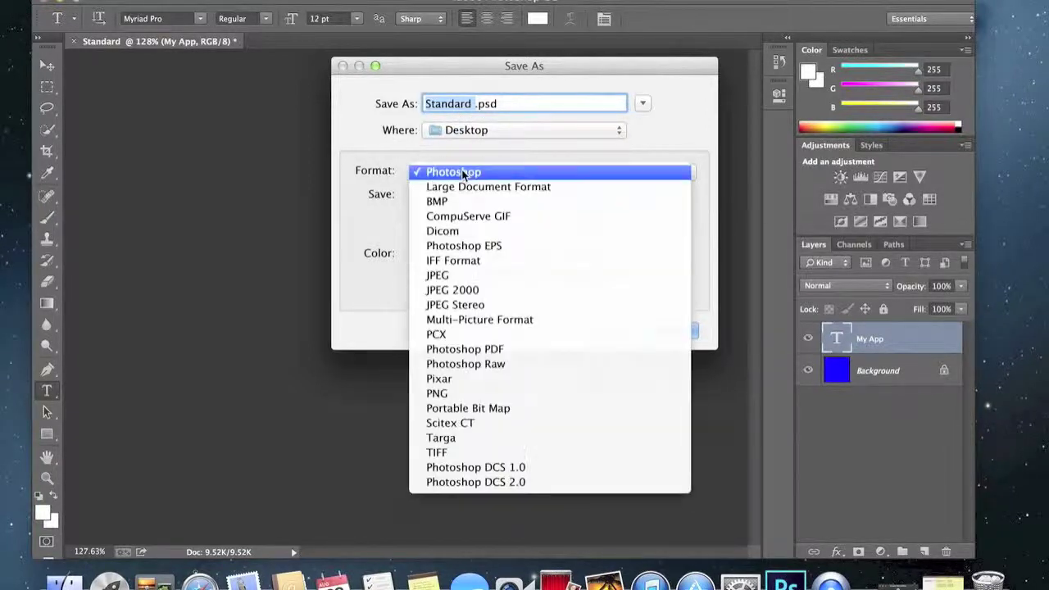
click(454, 394)
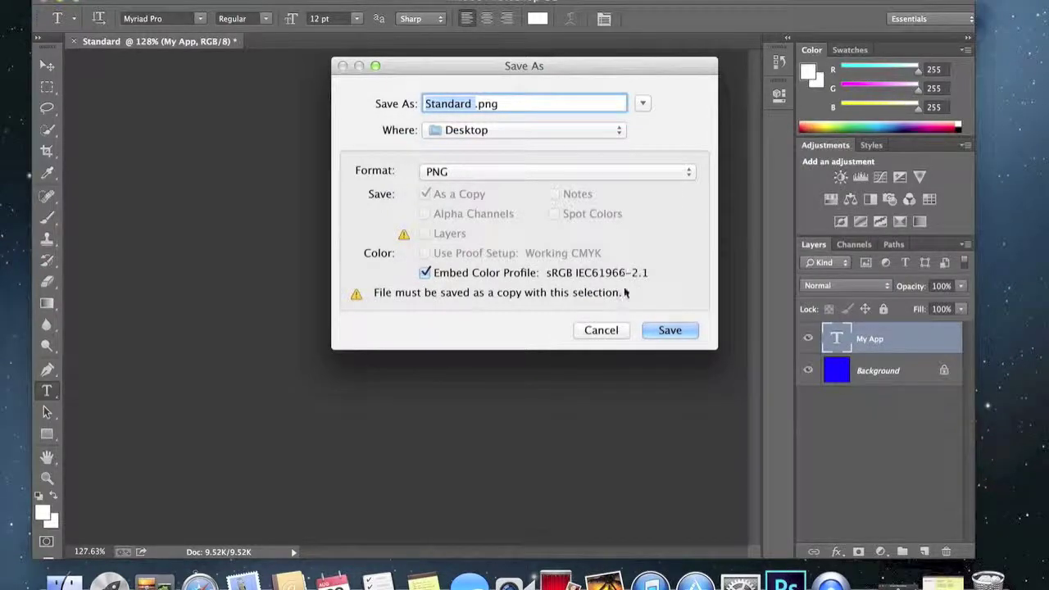
click(662, 330)
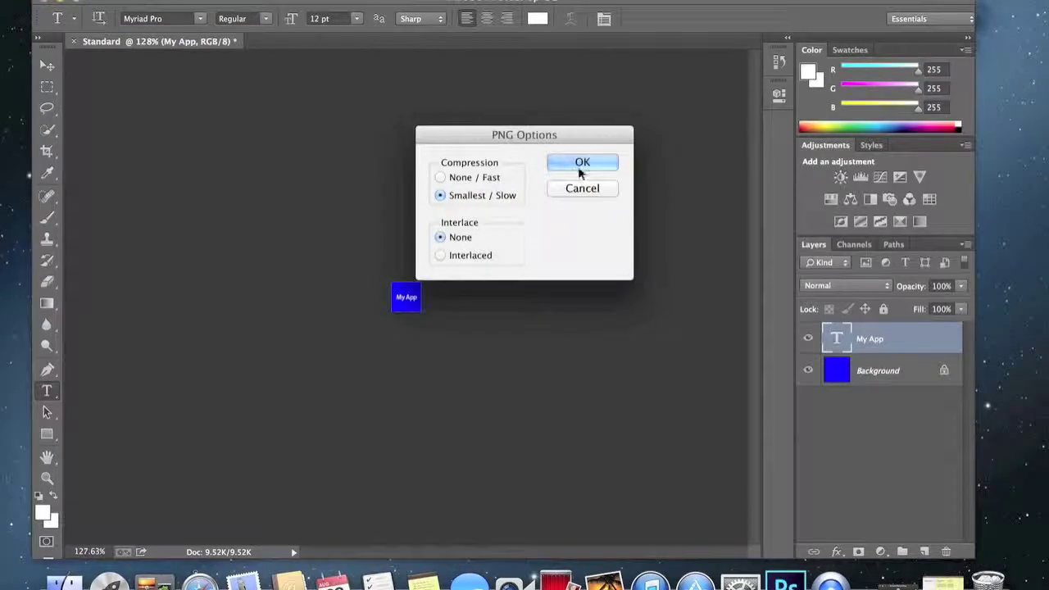
click(578, 166)
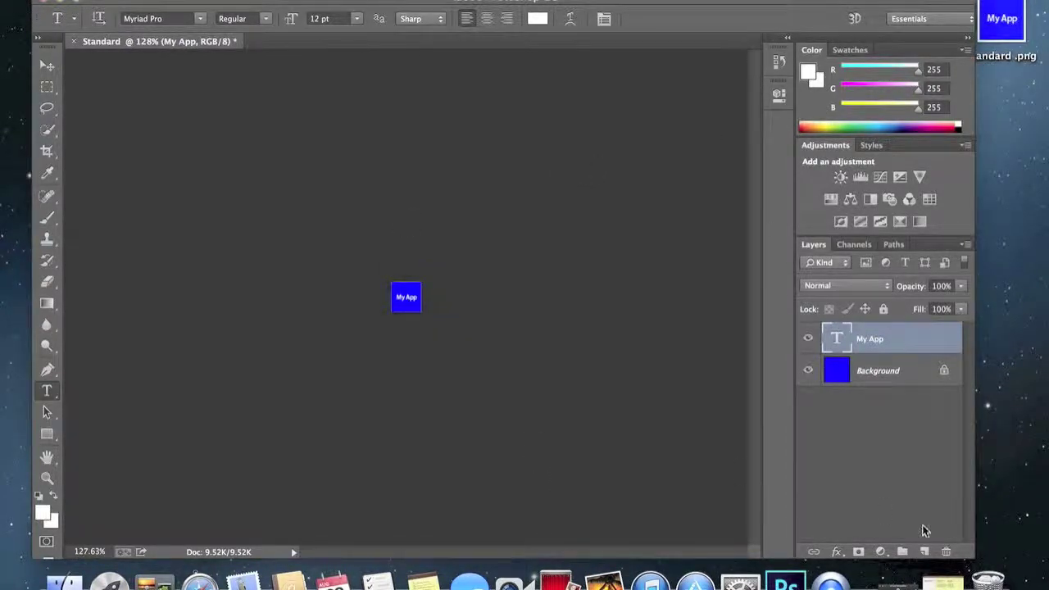
- Check the icon sizes in Notes, then minimize it and return to Photoshop
click(946, 577)
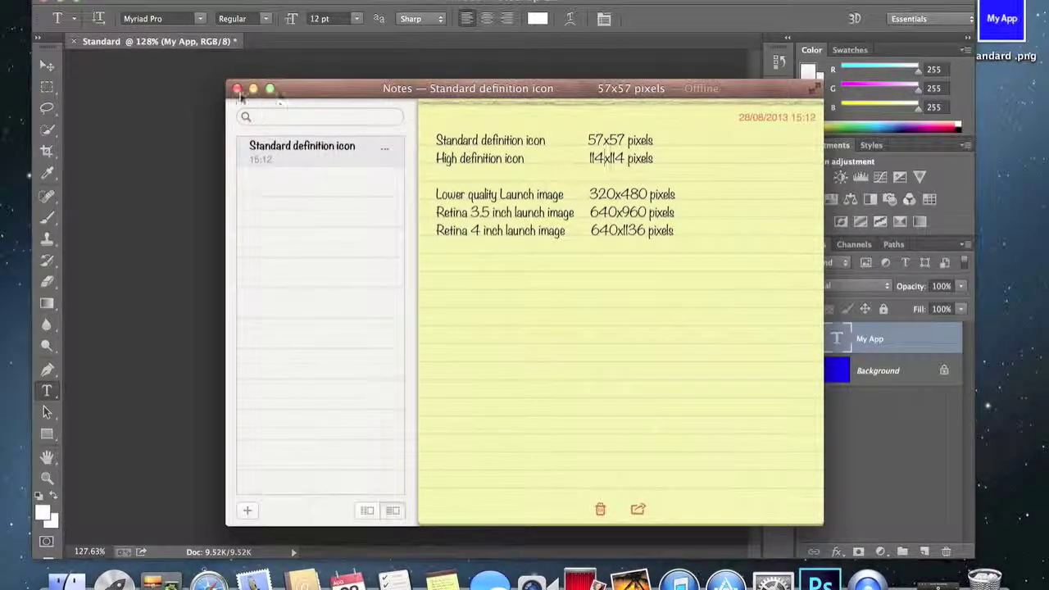
click(253, 88)
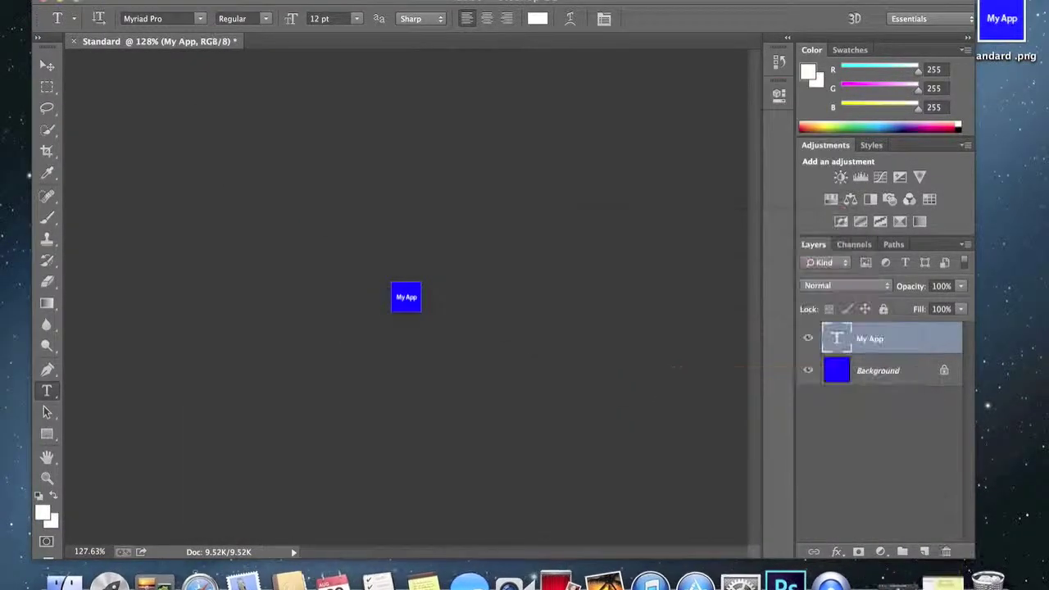
click(103, 0)
click(457, 161)
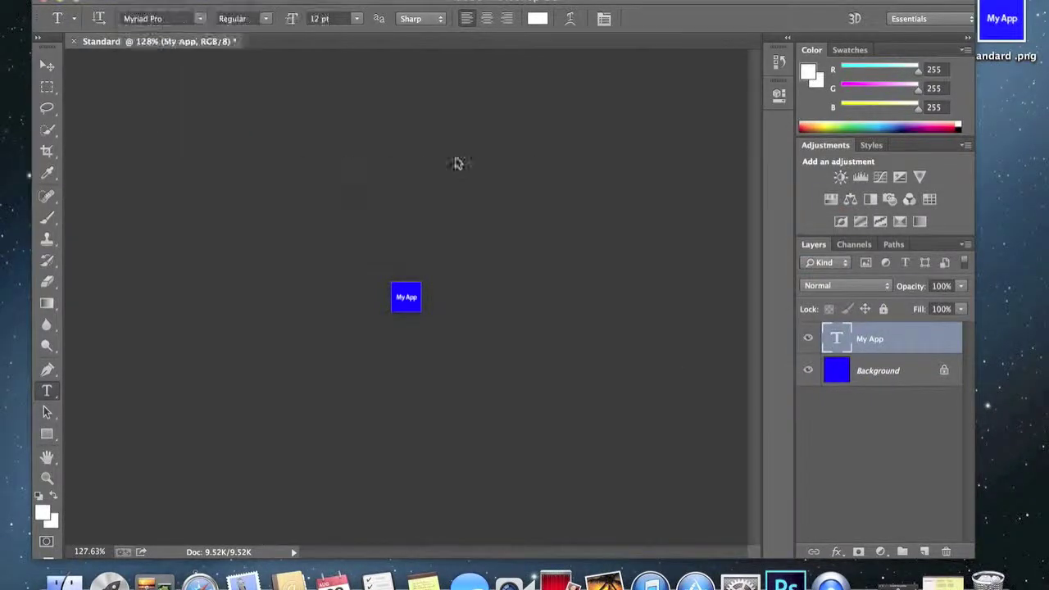
- Create a new white 114 × 114 pixel document named HD
click(127, 0)
click(137, 2)
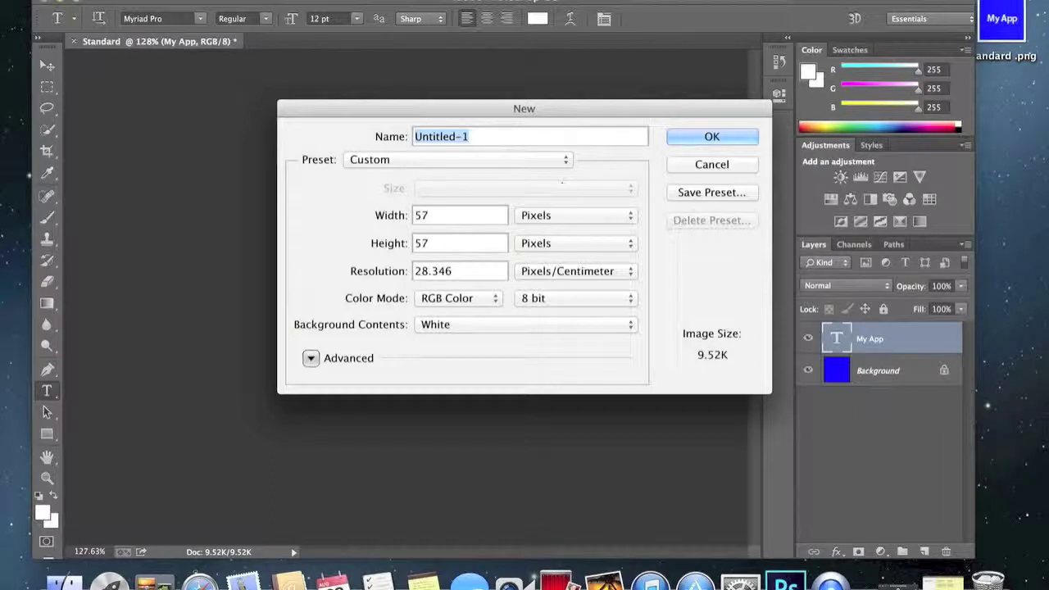
text(HD)
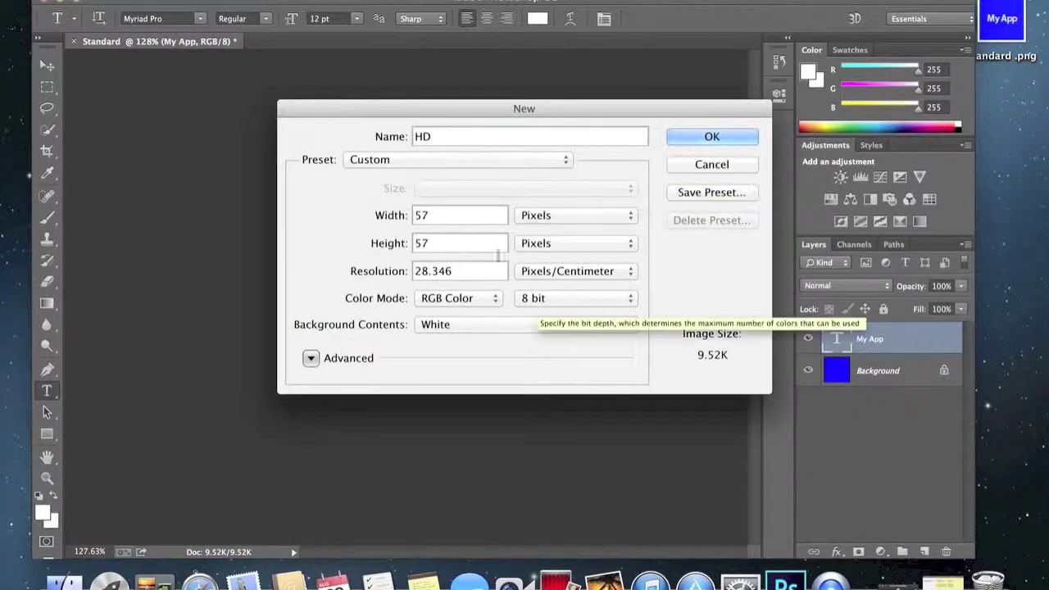
click(480, 212)
text(114)
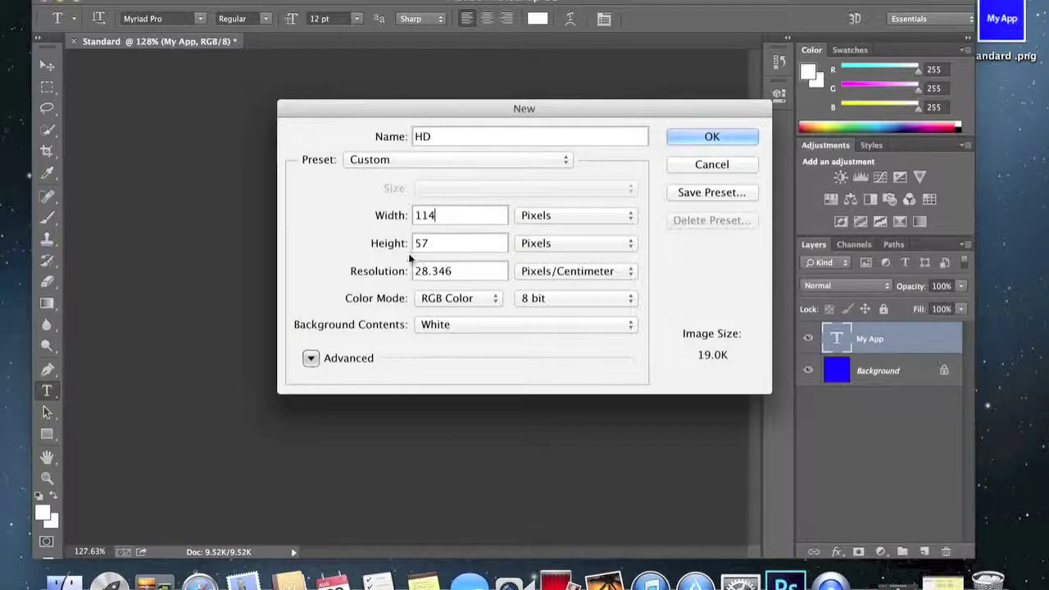
click(450, 244)
text(14)
key(BackSpace)
text(14)
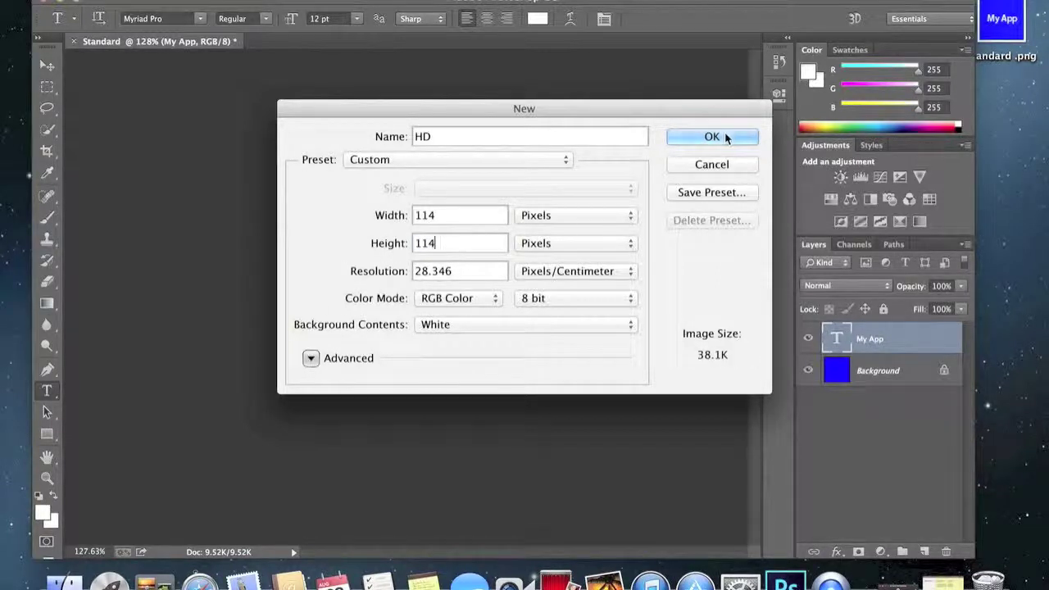
key(Return)
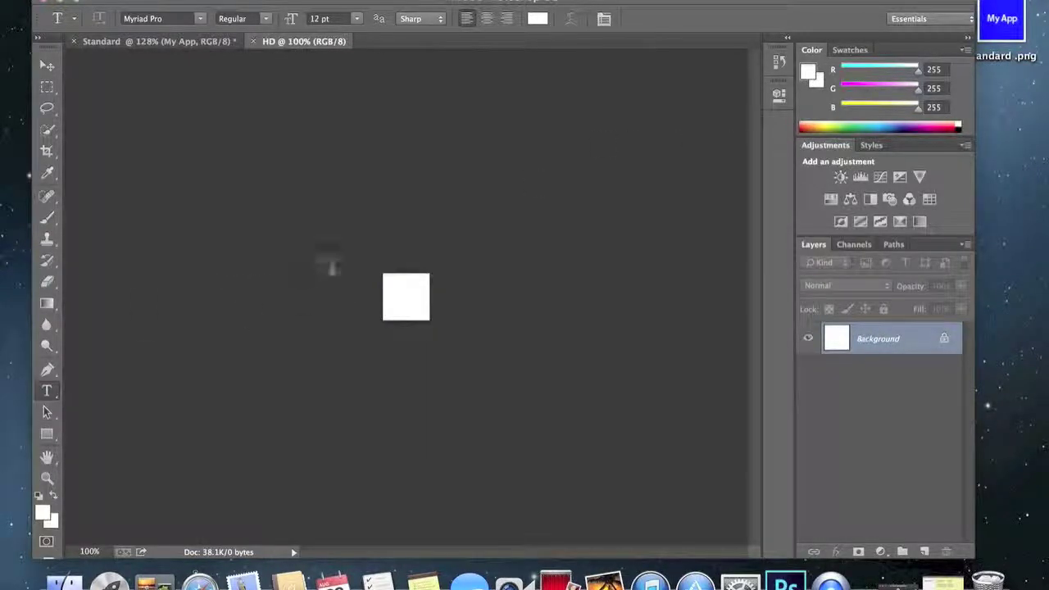
scroll(338, 254, up, 3)
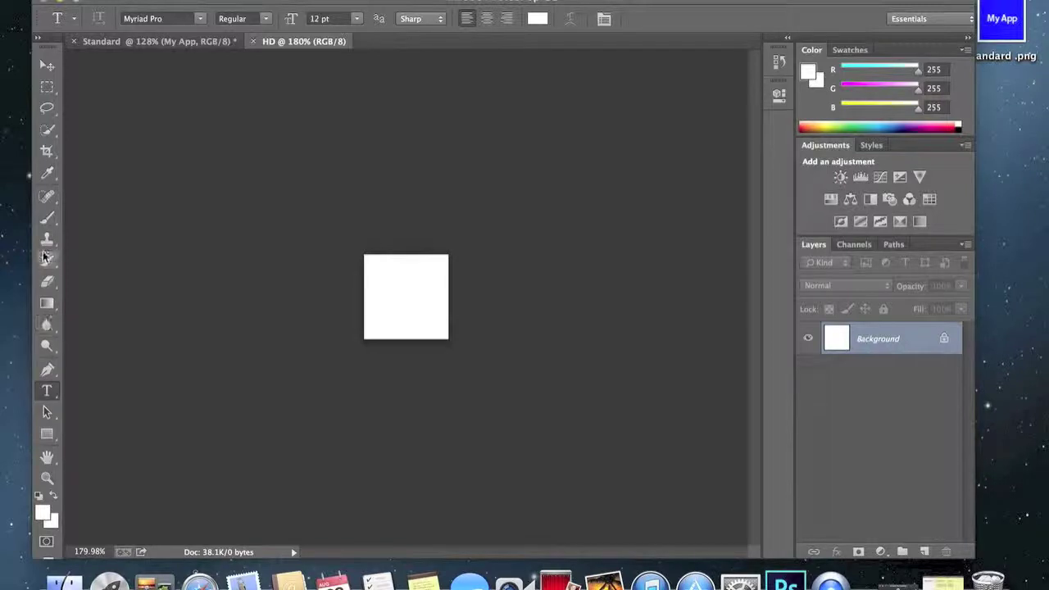
click(47, 217)
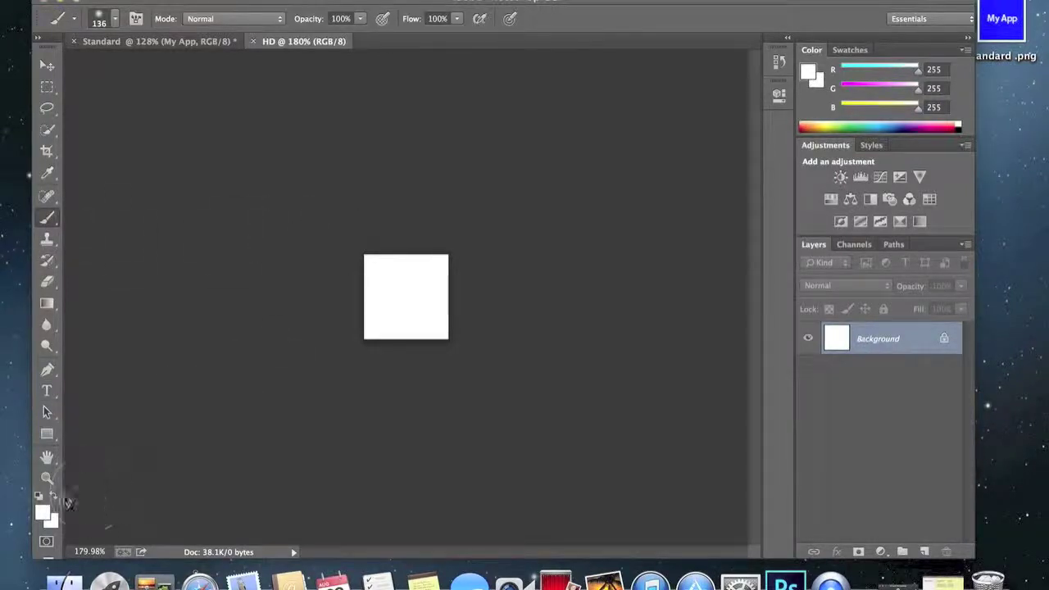
- Paint the whole HD canvas bright blue with the brush
click(45, 514)
click(510, 127)
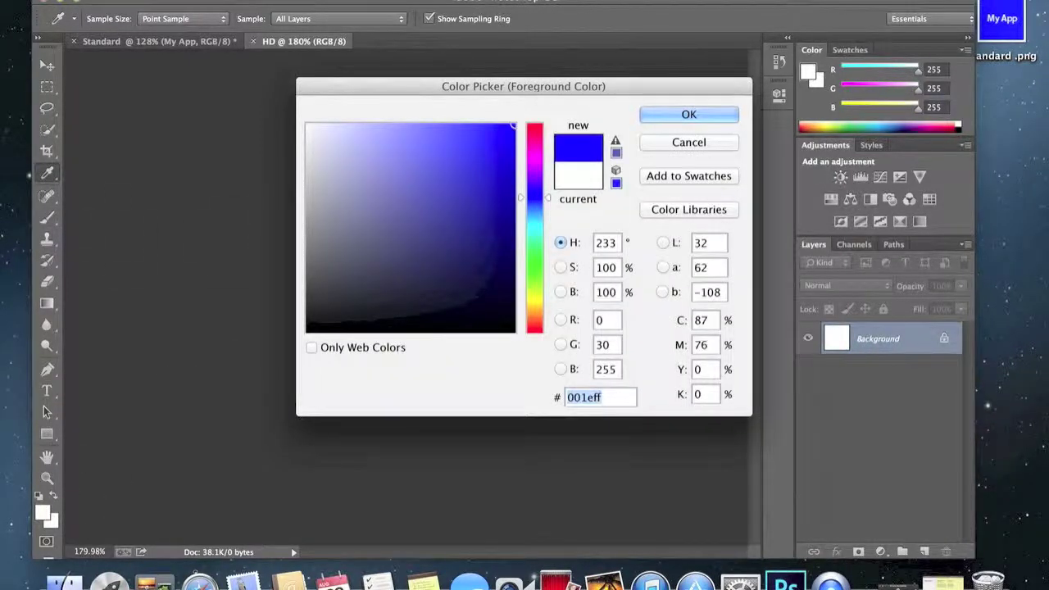
click(644, 117)
mouse_move(403, 289)
mouse_down()
mouse_move(431, 232)
mouse_move(385, 318)
mouse_up()
drag(412, 353, 402, 304)
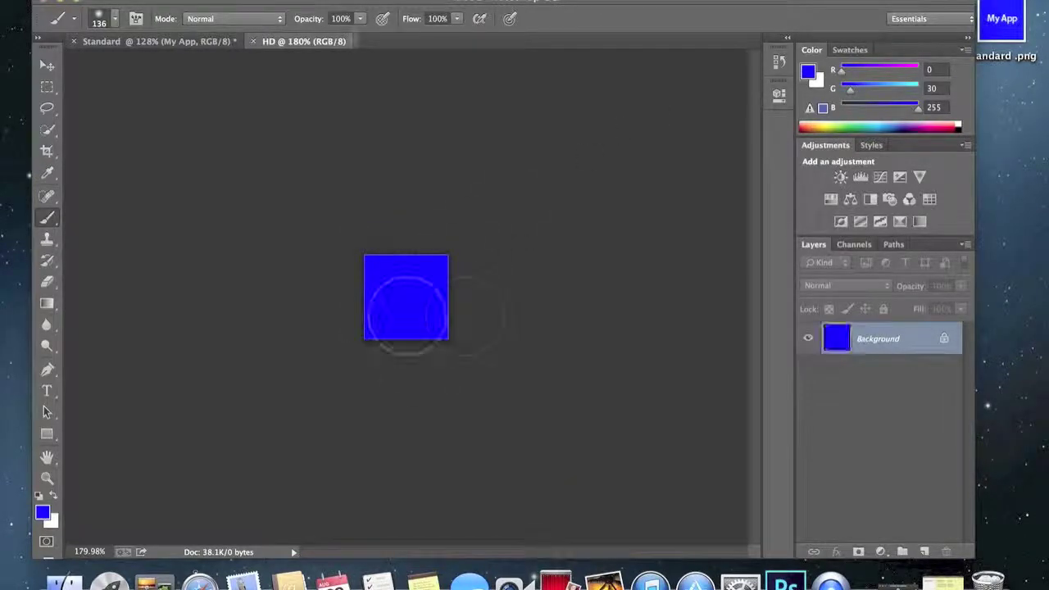
- Set the foreground text colour to white, leaving the background colour unchanged
click(47, 391)
click(52, 519)
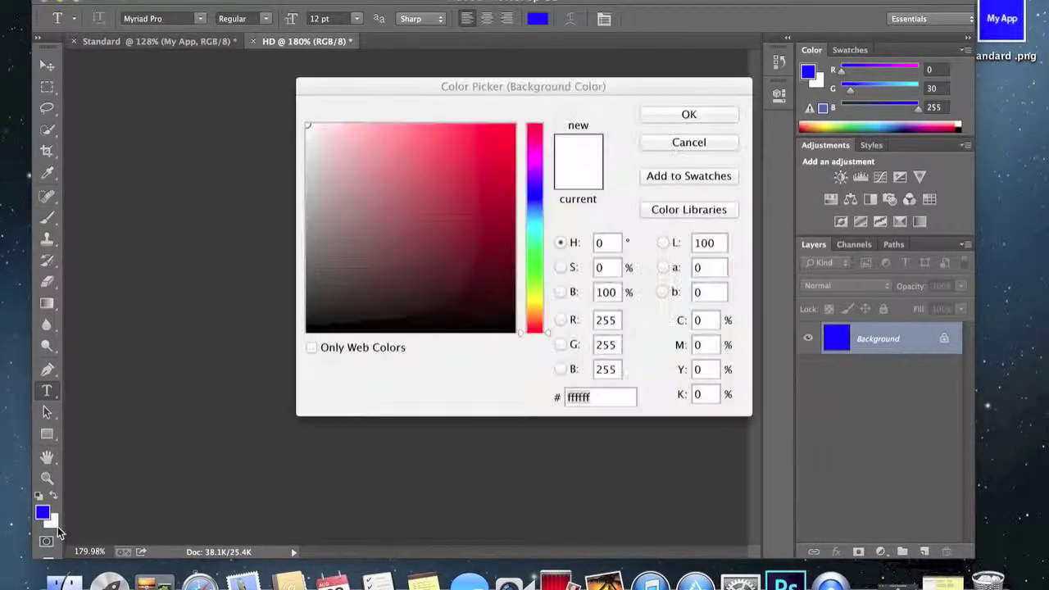
click(693, 144)
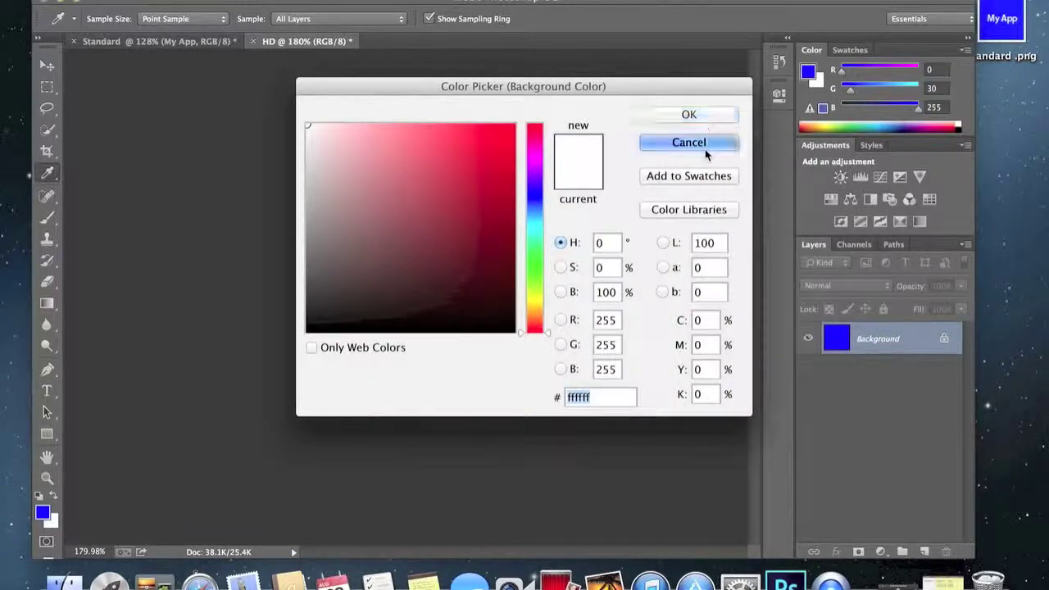
click(44, 514)
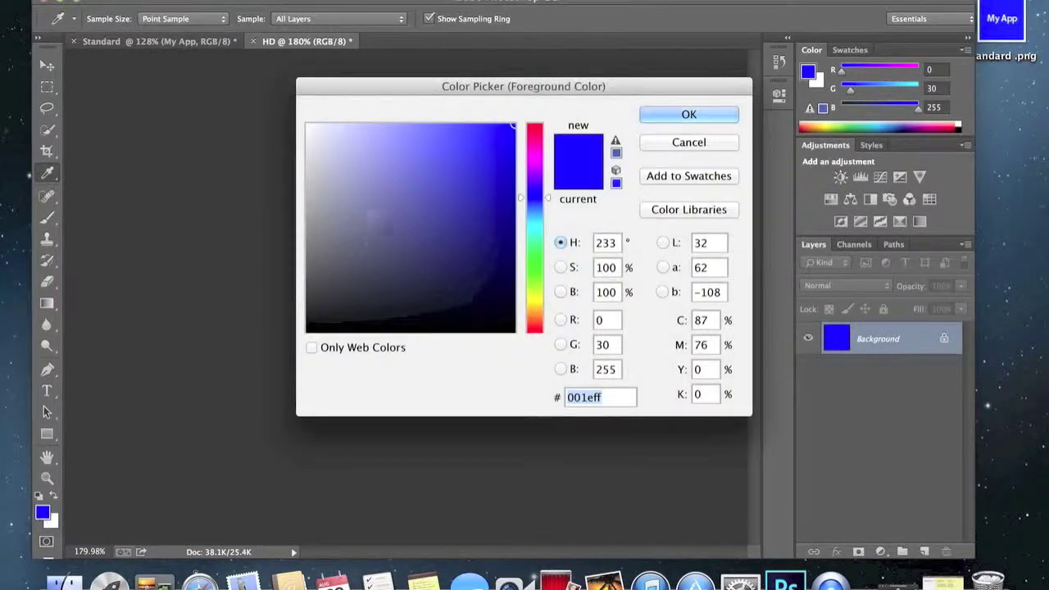
drag(354, 178, 324, 72)
click(686, 114)
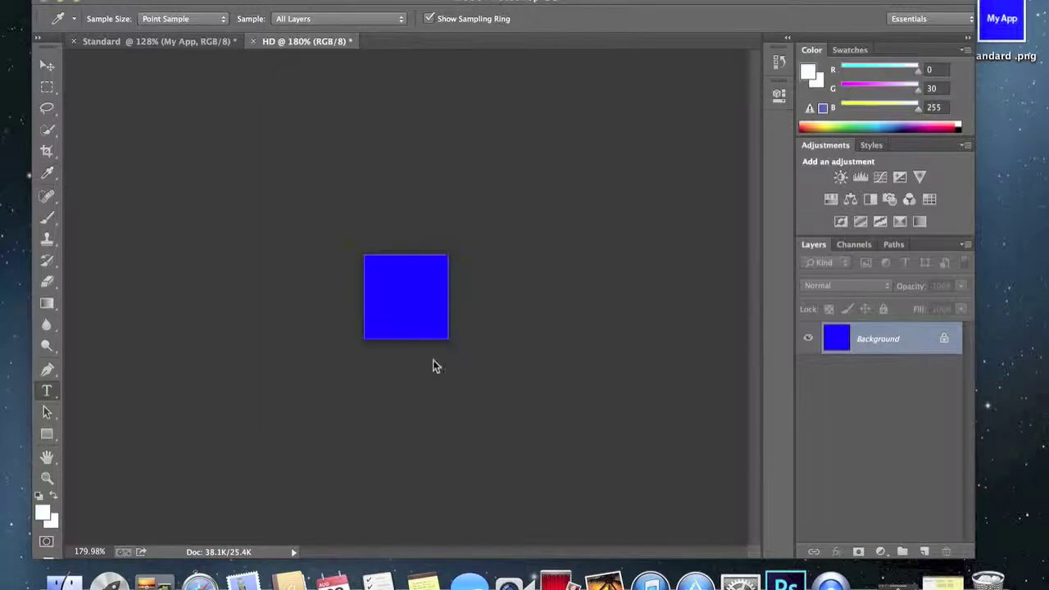
- Type 'My App' on the blue square and set it to 24 pt
key(t)
click(376, 300)
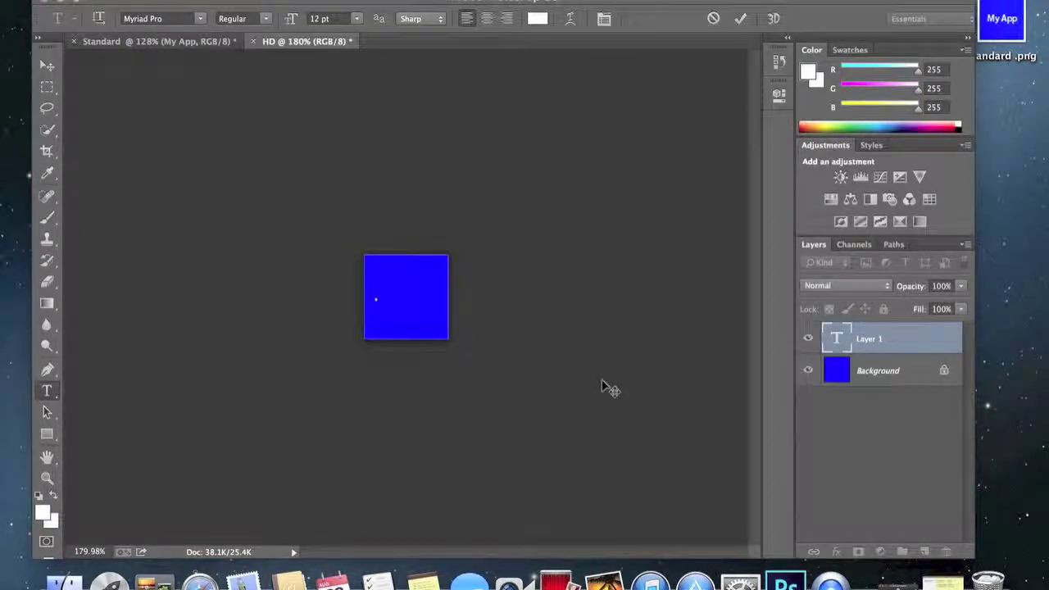
text(My App)
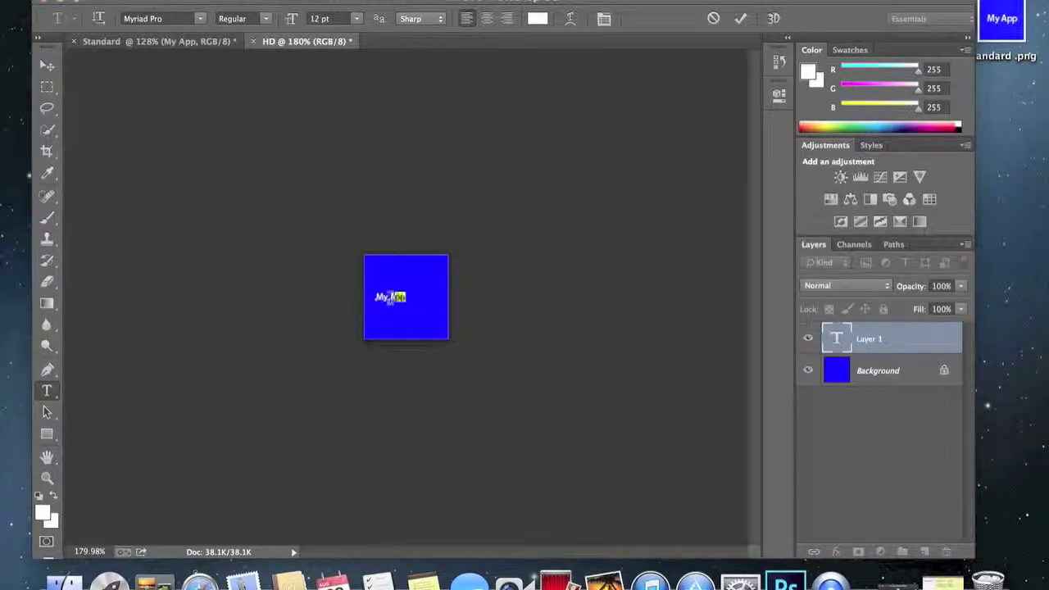
drag(390, 300, 377, 86)
click(355, 18)
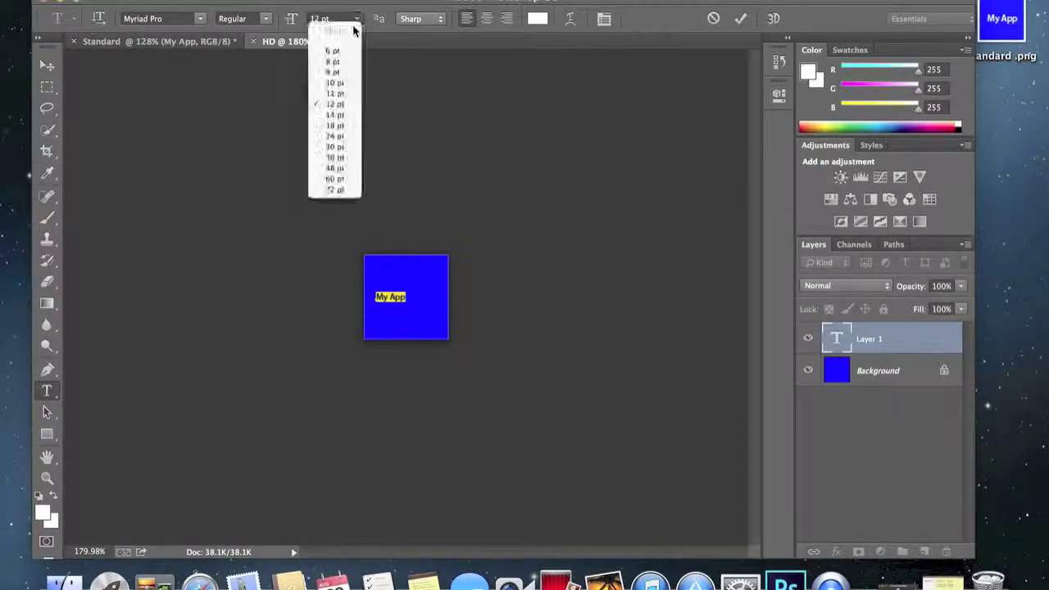
click(345, 136)
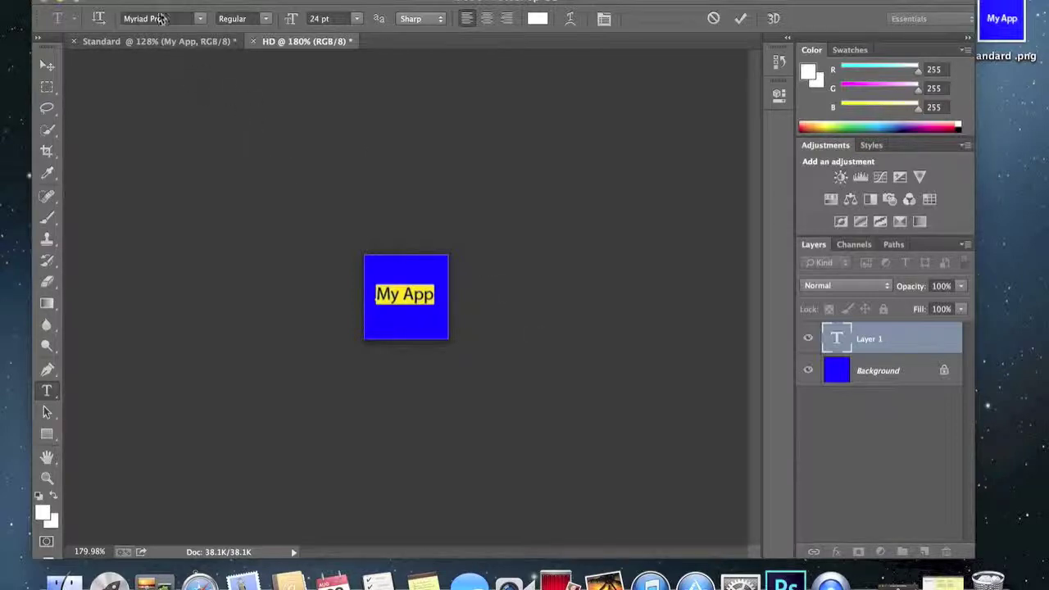
- Save the HD icon to the Desktop as HD.png in PNG format
click(135, 0)
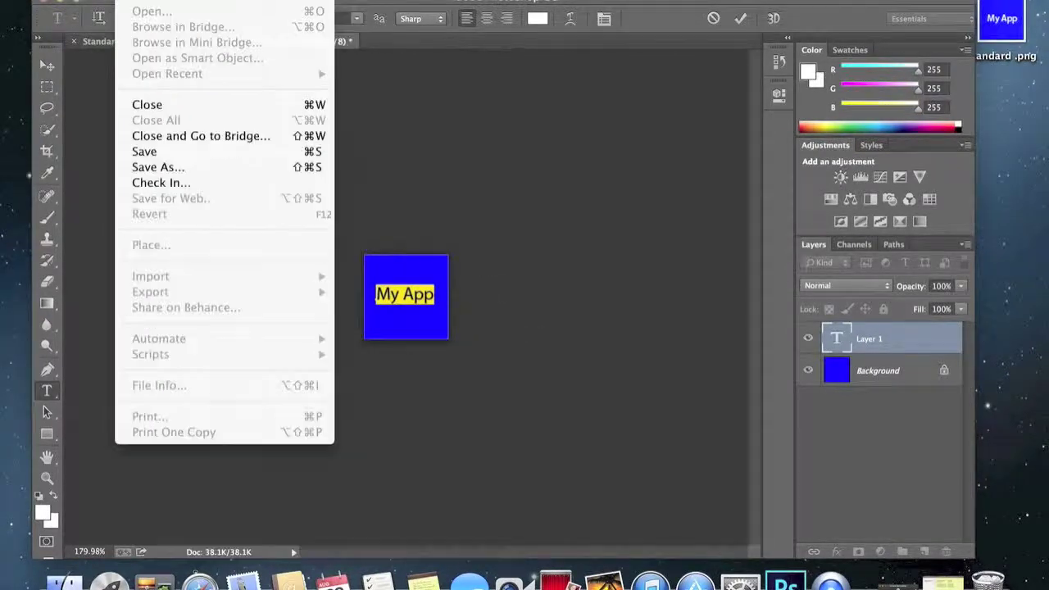
click(158, 167)
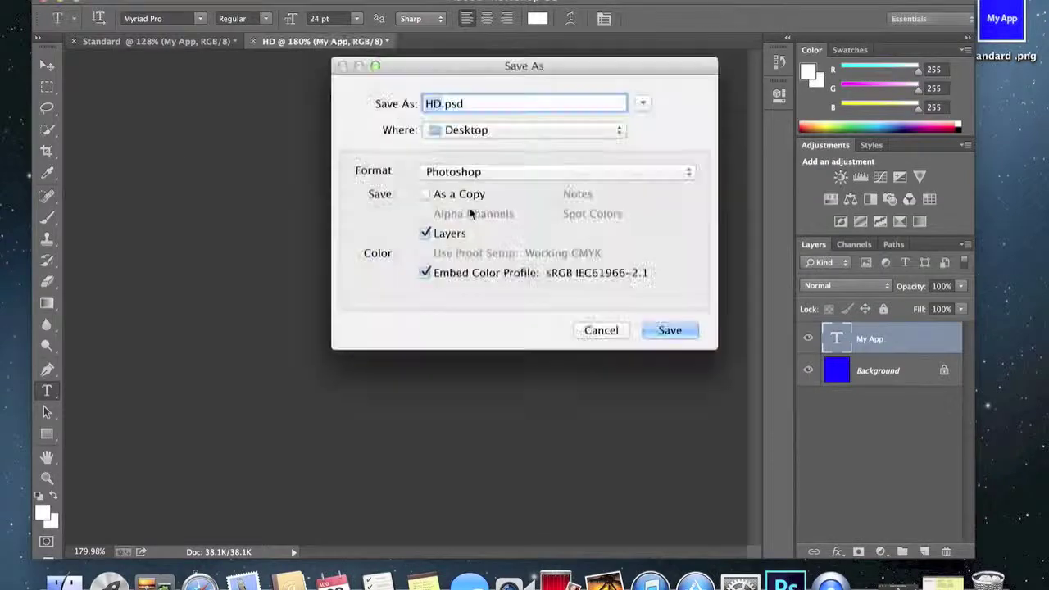
click(462, 172)
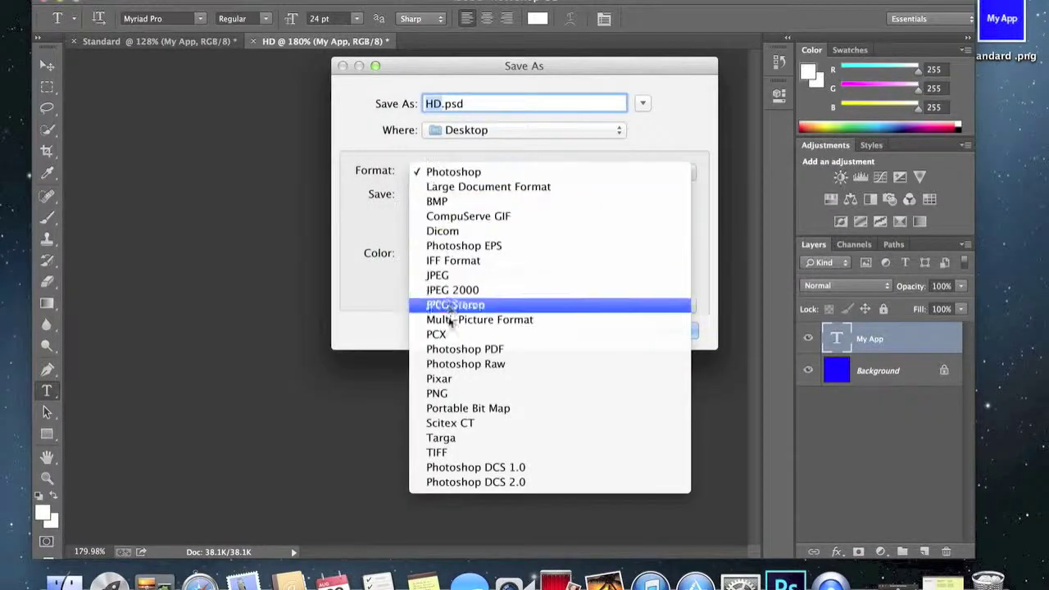
click(449, 393)
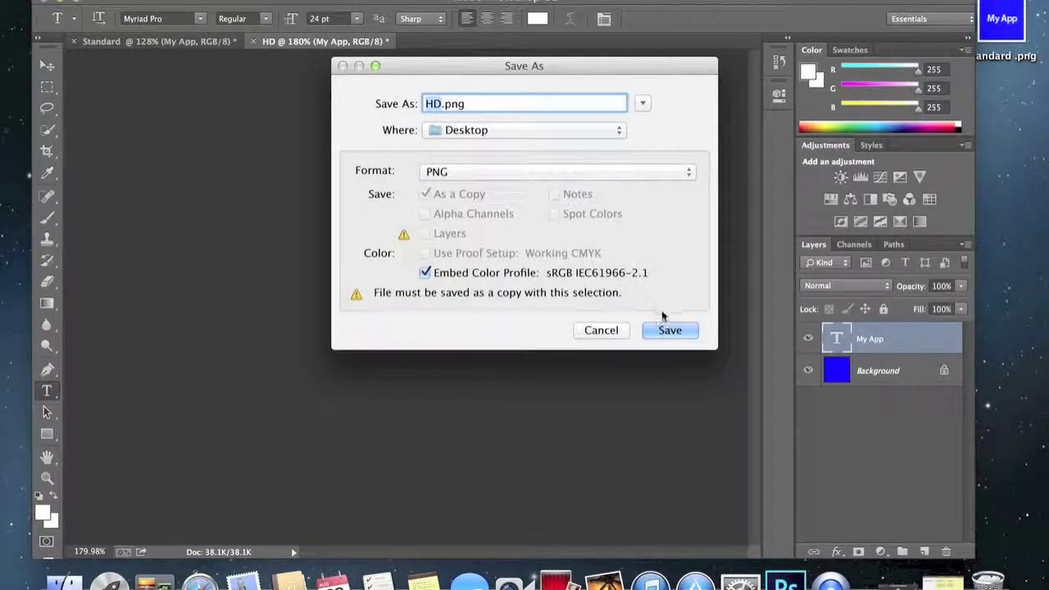
click(665, 329)
click(578, 162)
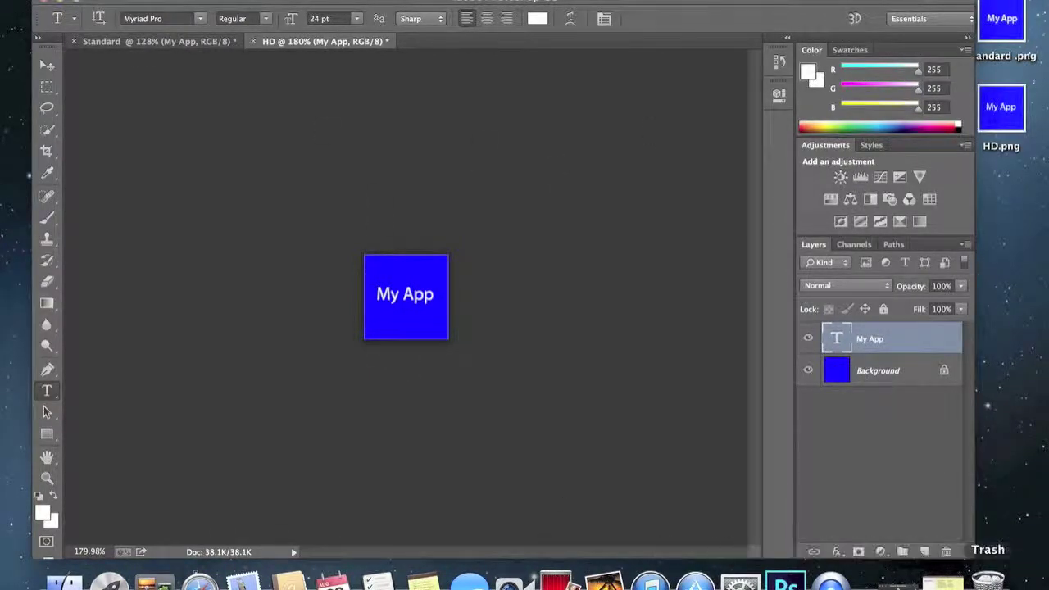
- Check the lower quality launch image size in Notes and move Notes to the right
click(942, 580)
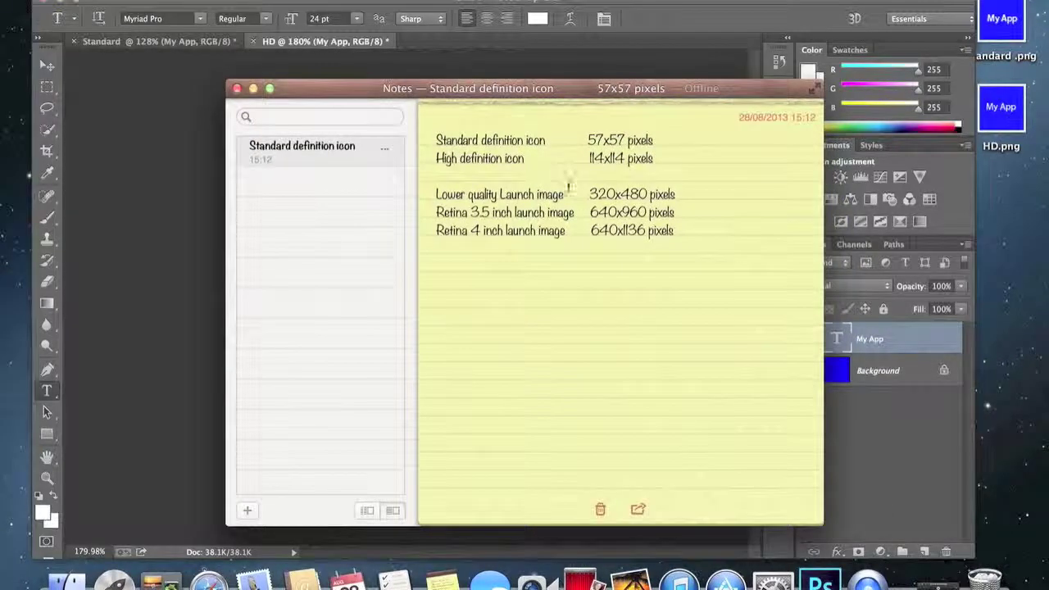
drag(575, 194, 669, 195)
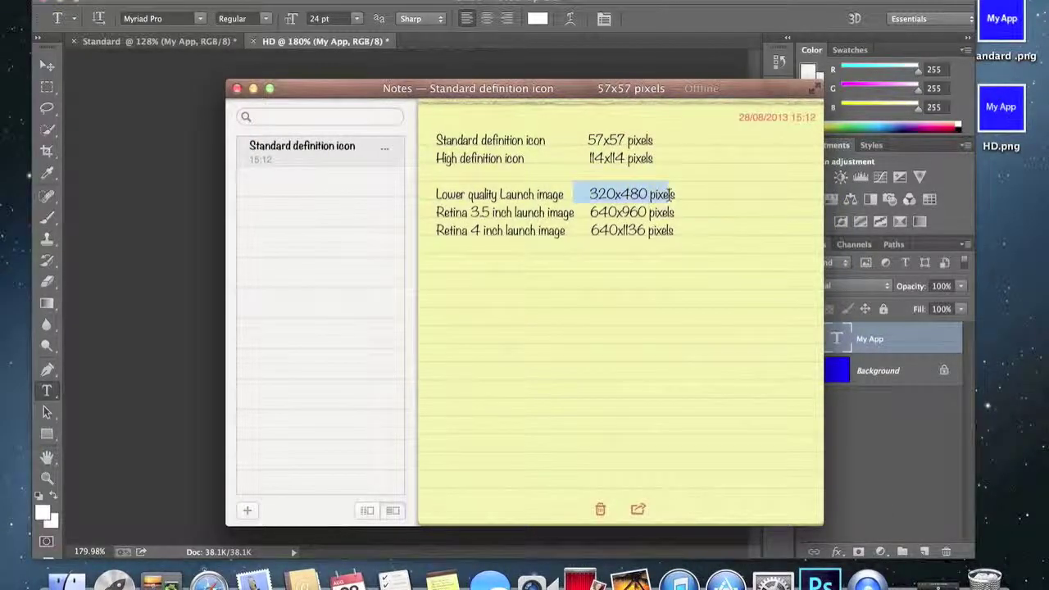
click(621, 194)
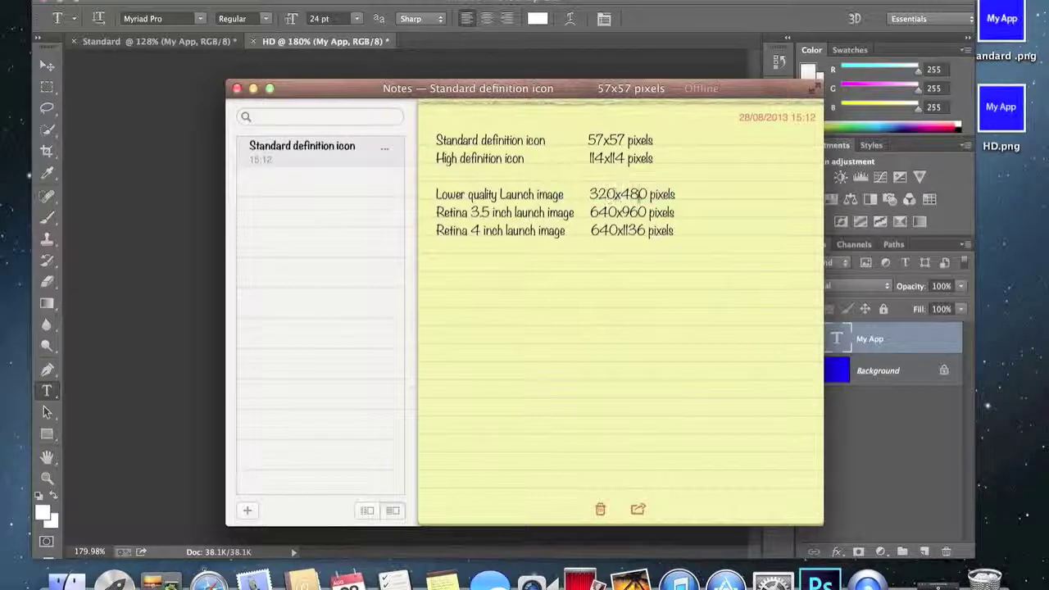
drag(416, 90, 811, 111)
click(397, 5)
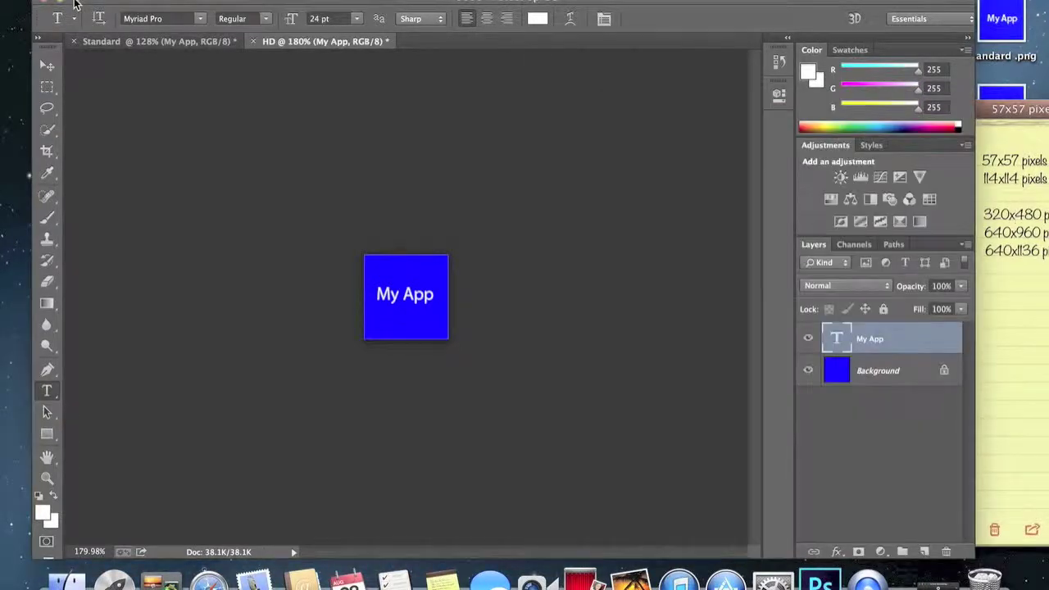
- Create a 320 × 480 pixel document named 'lower quality', keeping pixels as the unit
click(123, 2)
click(139, 1)
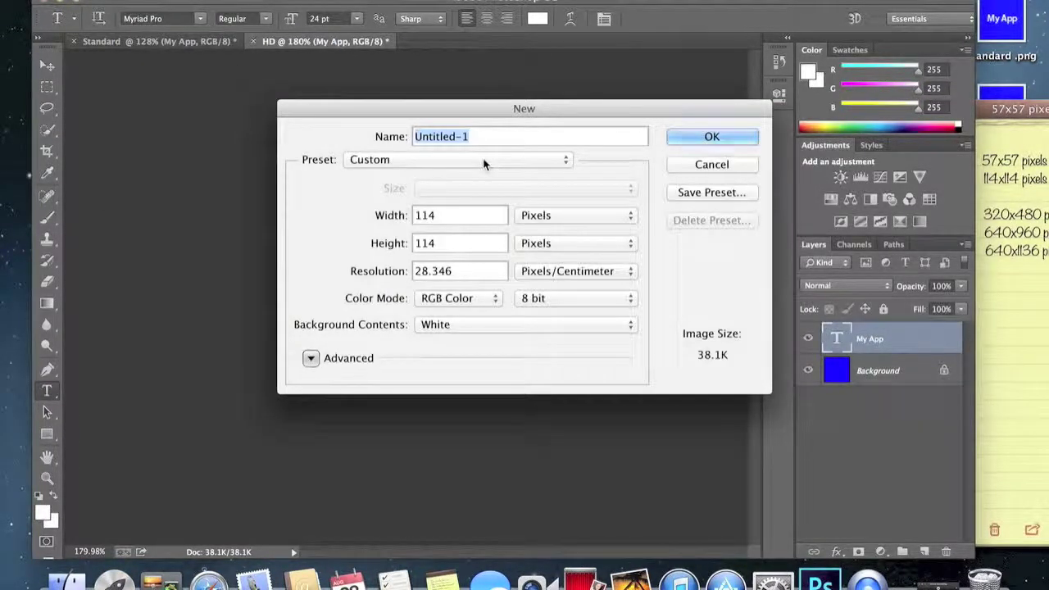
text(lower)
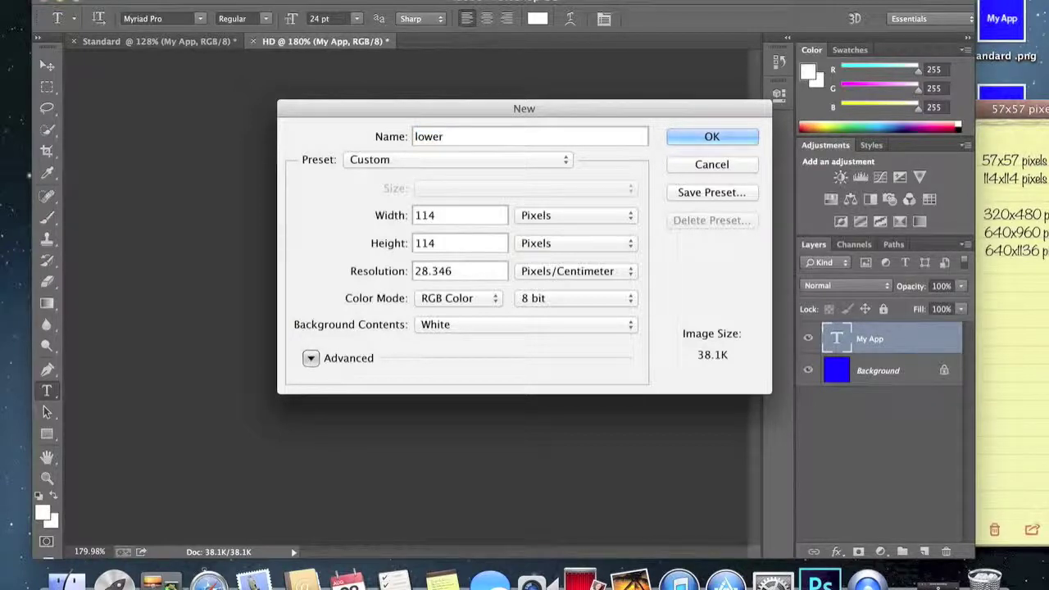
text( quality)
click(451, 215)
drag(451, 215, 263, 227)
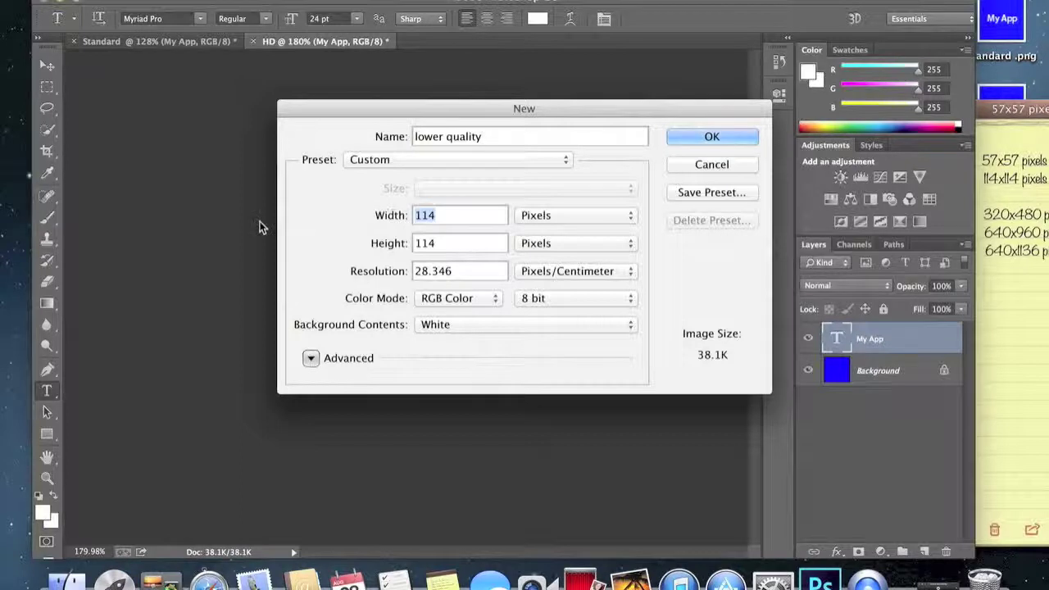
text(320)
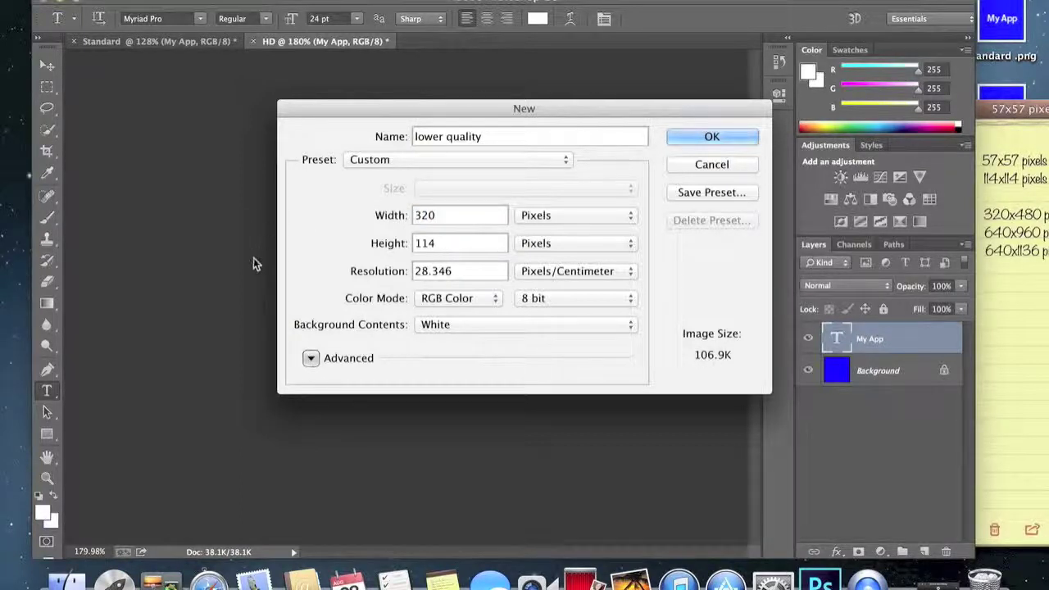
drag(458, 243, 340, 252)
text(480)
click(538, 225)
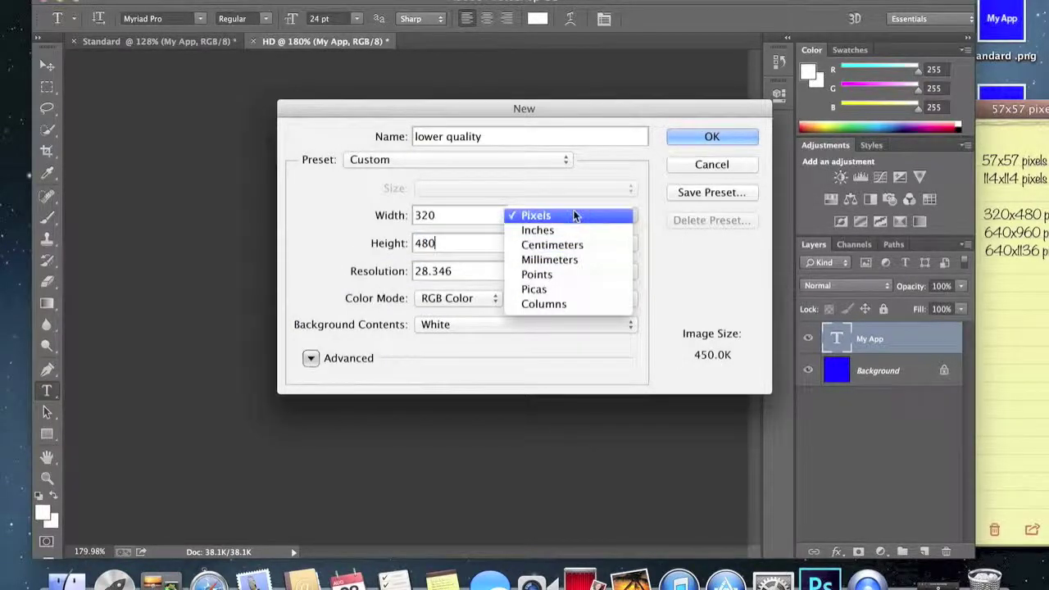
click(574, 215)
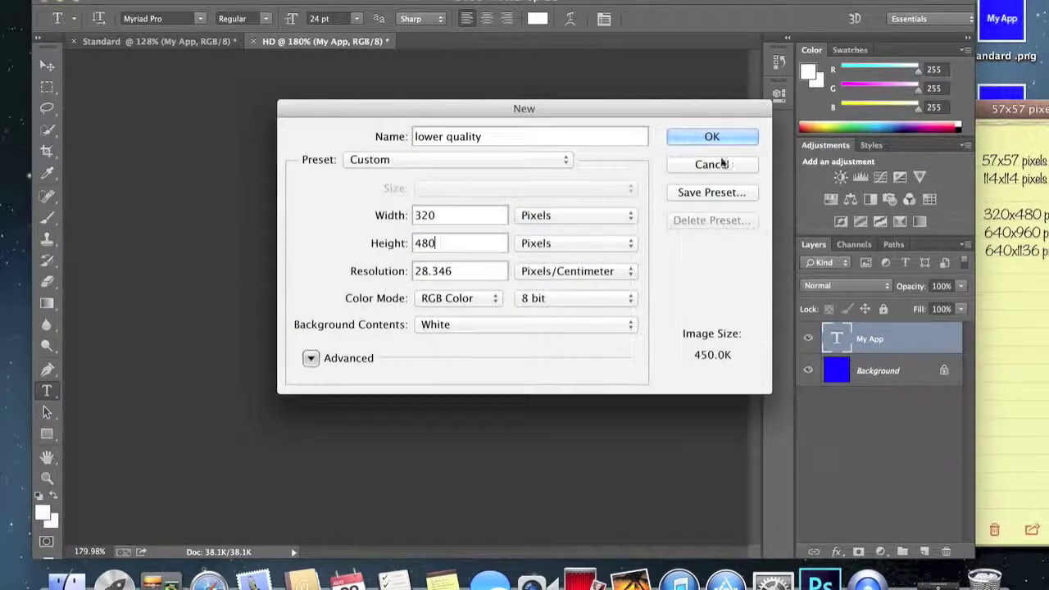
click(711, 136)
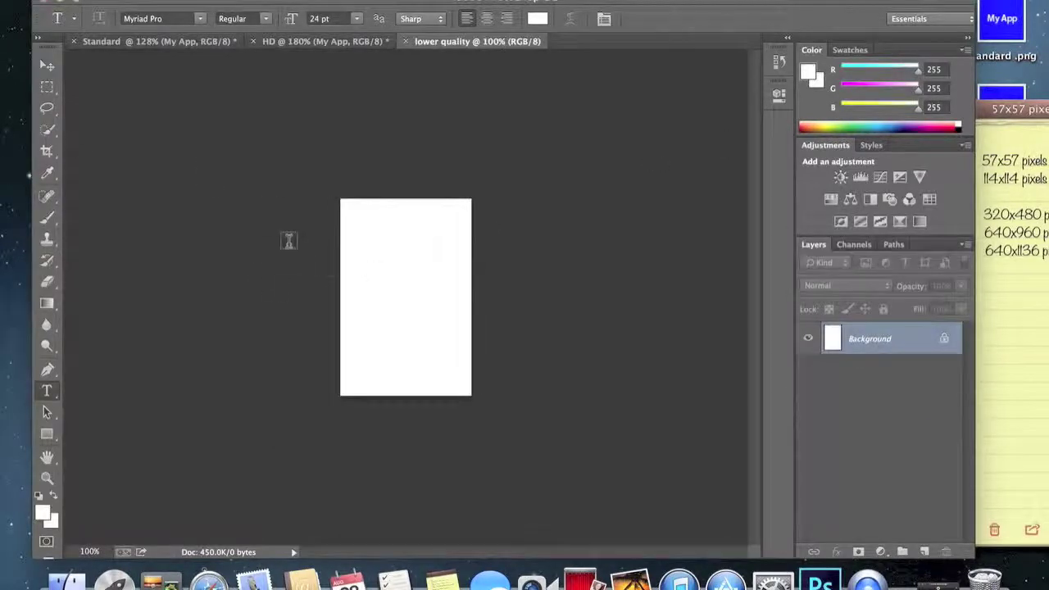
- Paint the whole lower quality canvas saturated blue with a 414 px brush
scroll(397, 260, up, 3)
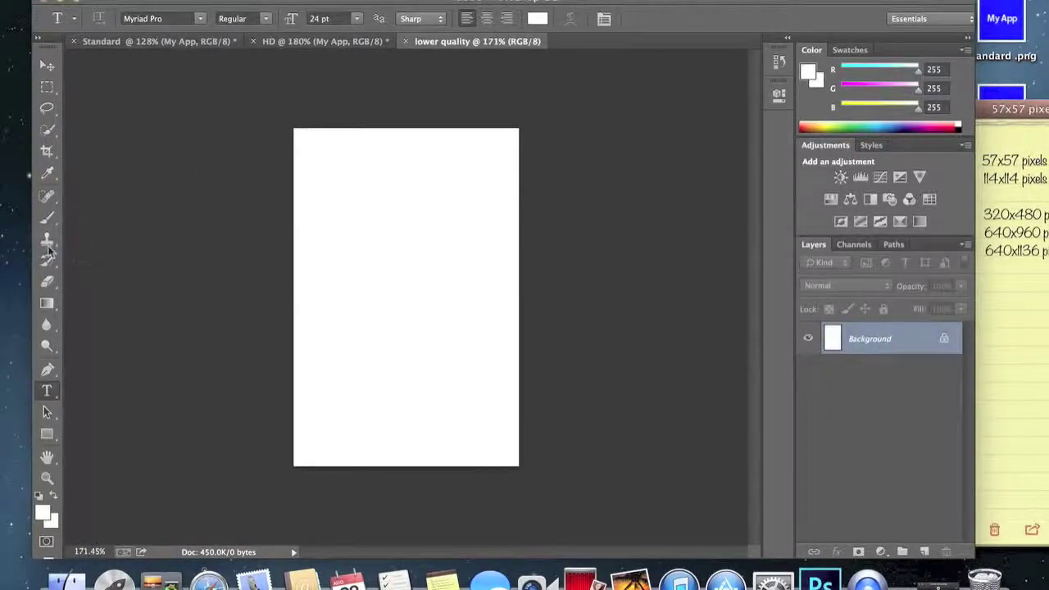
click(46, 218)
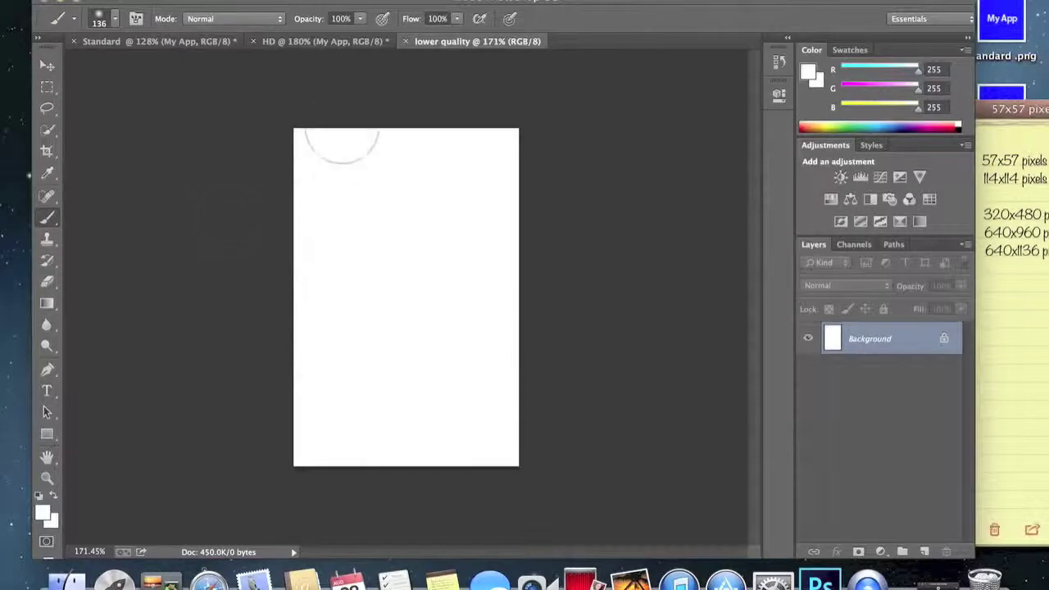
click(114, 22)
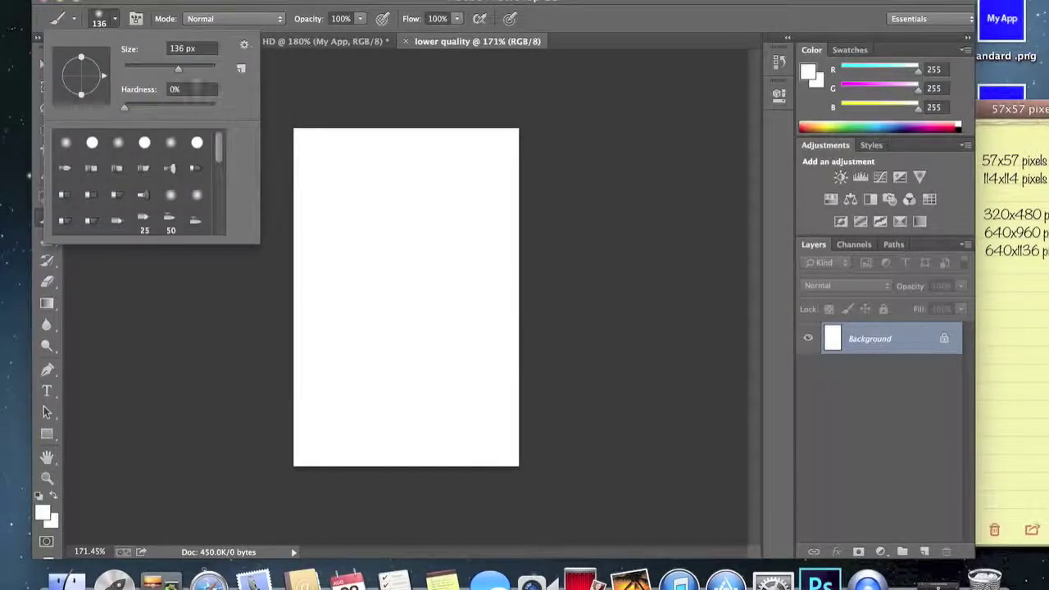
drag(178, 68, 195, 68)
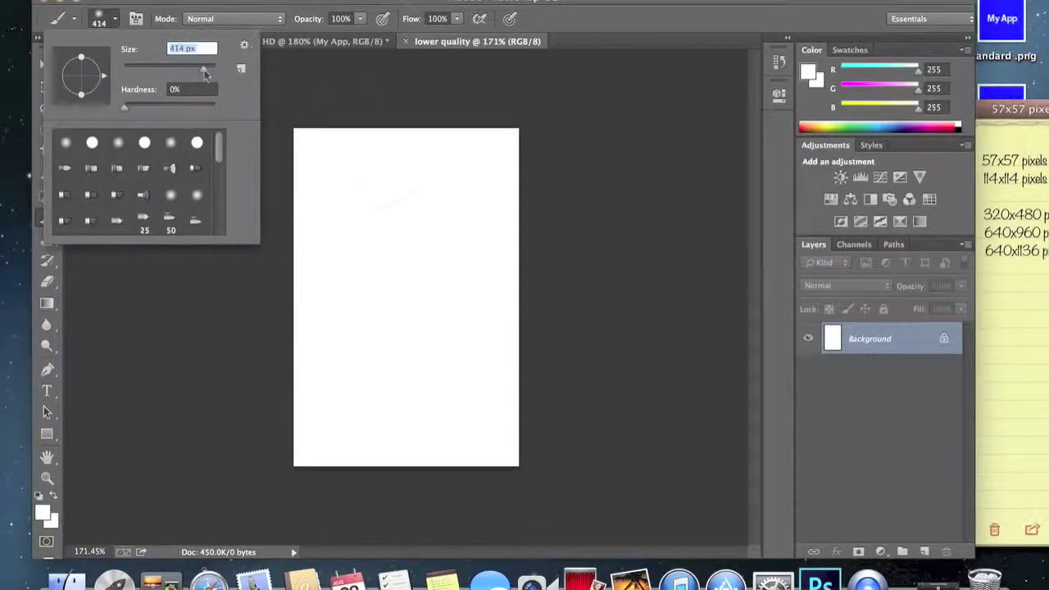
click(347, 99)
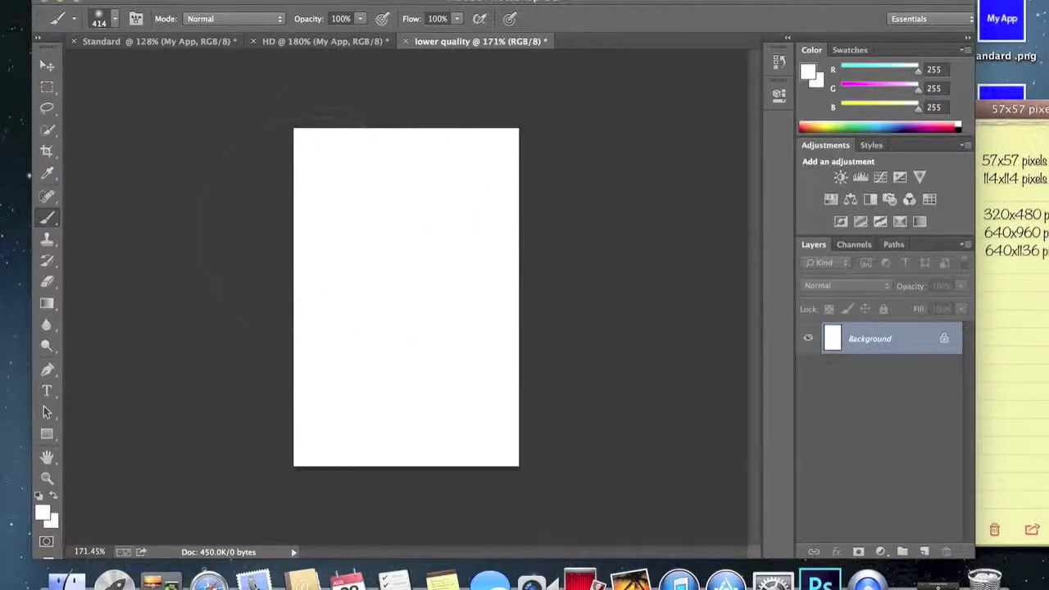
click(42, 513)
drag(374, 279, 578, 109)
click(723, 113)
mouse_move(353, 172)
mouse_down()
mouse_move(377, 193)
mouse_move(344, 229)
mouse_move(459, 246)
mouse_move(450, 352)
mouse_move(394, 401)
mouse_move(344, 418)
mouse_up()
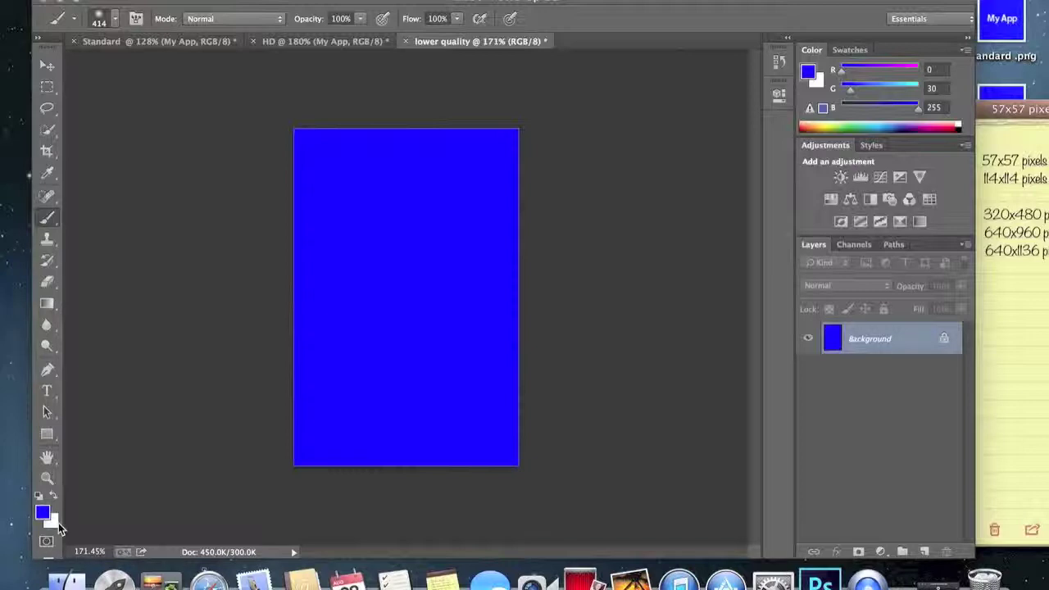
- Add white 36 pt 'My app' text and move it to the centre of the canvas
click(46, 392)
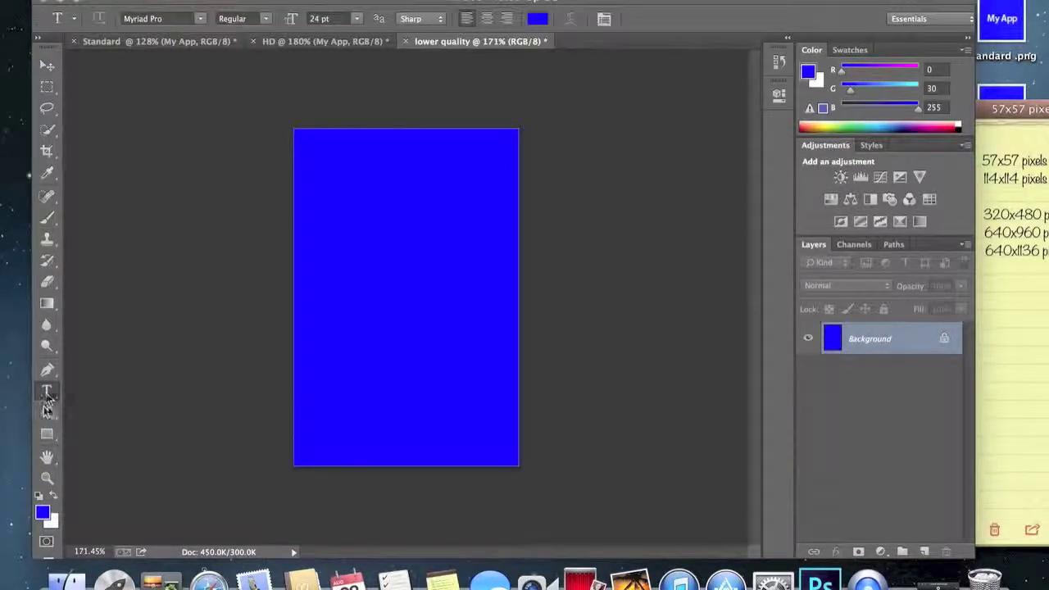
click(50, 519)
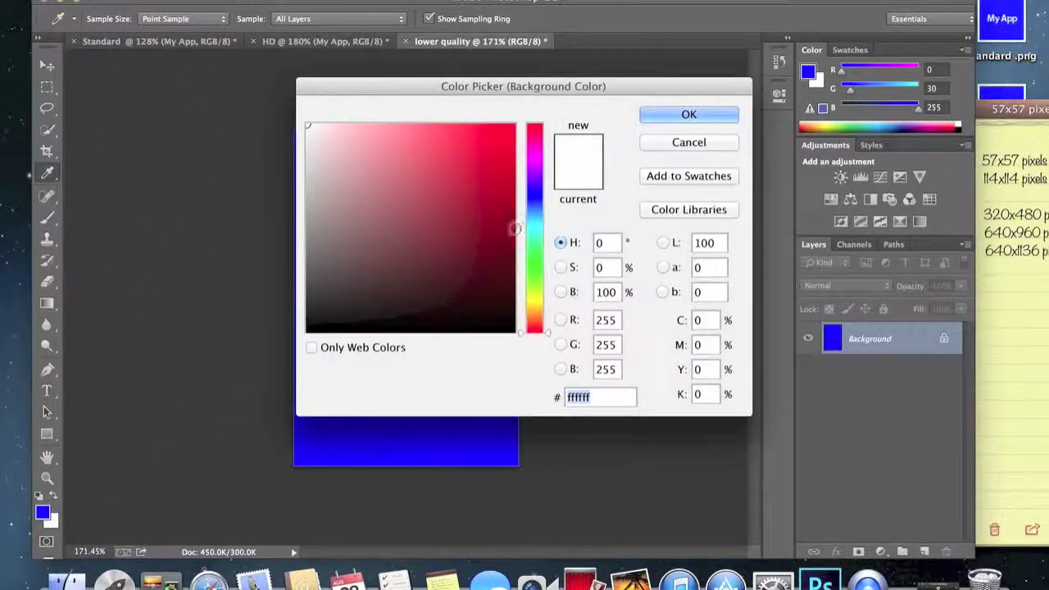
click(729, 113)
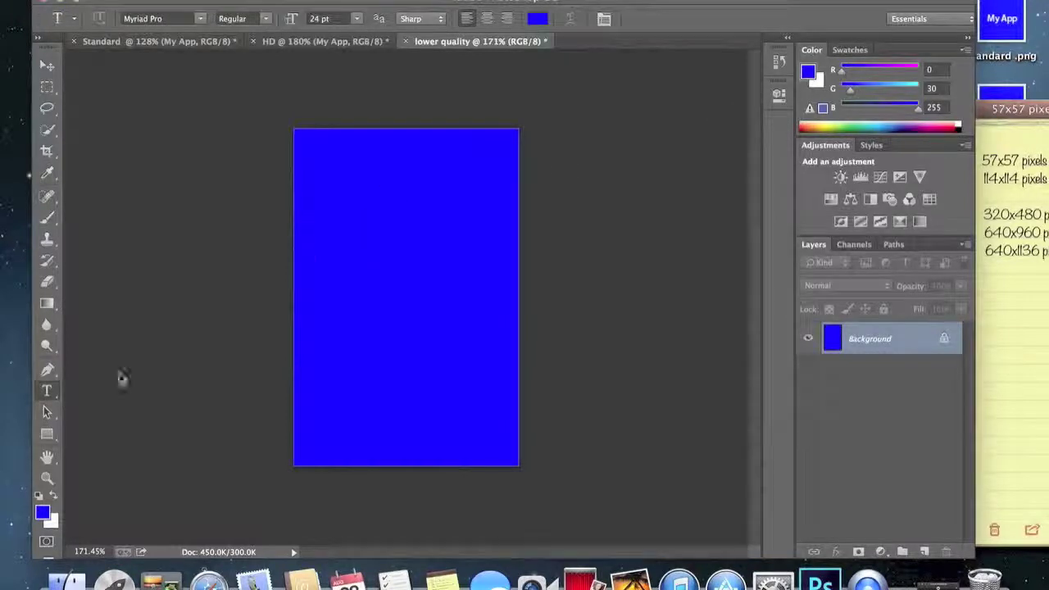
click(54, 498)
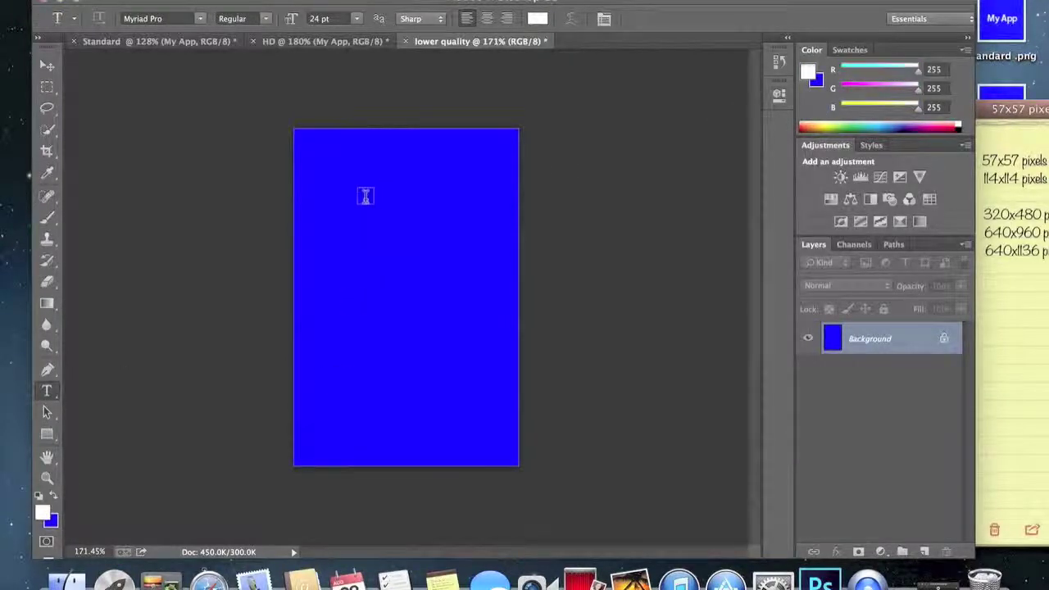
click(357, 18)
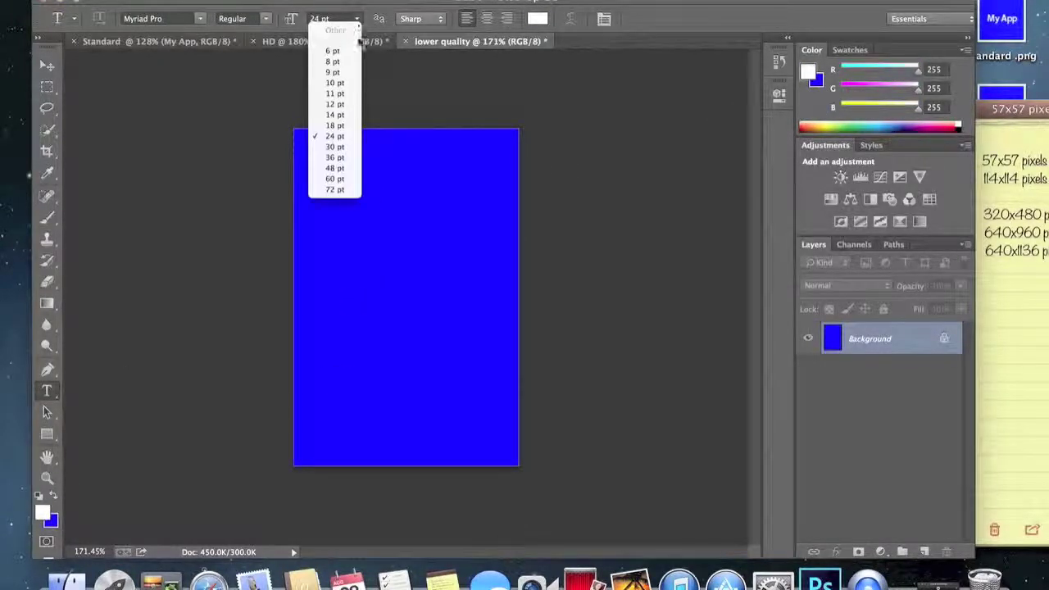
click(350, 158)
click(318, 289)
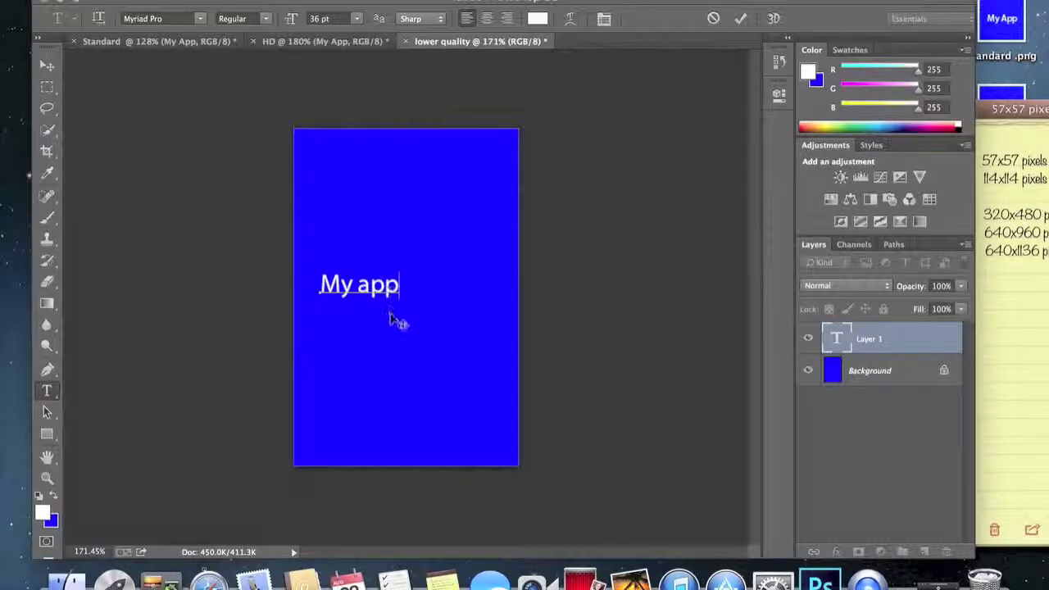
drag(393, 313, 434, 314)
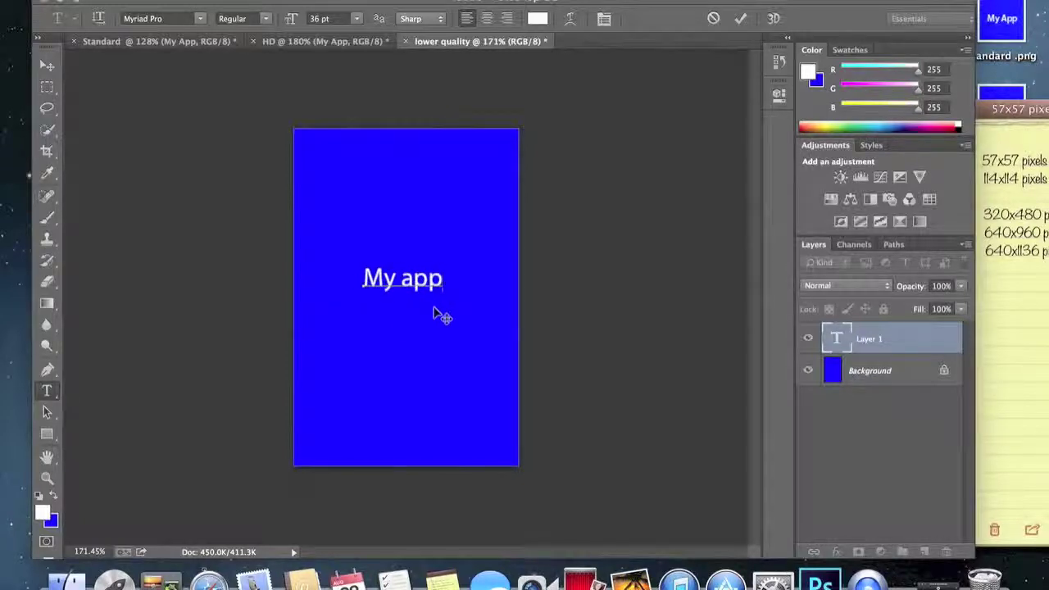
- Save the image to the Desktop as 'lower quality.png' in PNG format
click(127, 1)
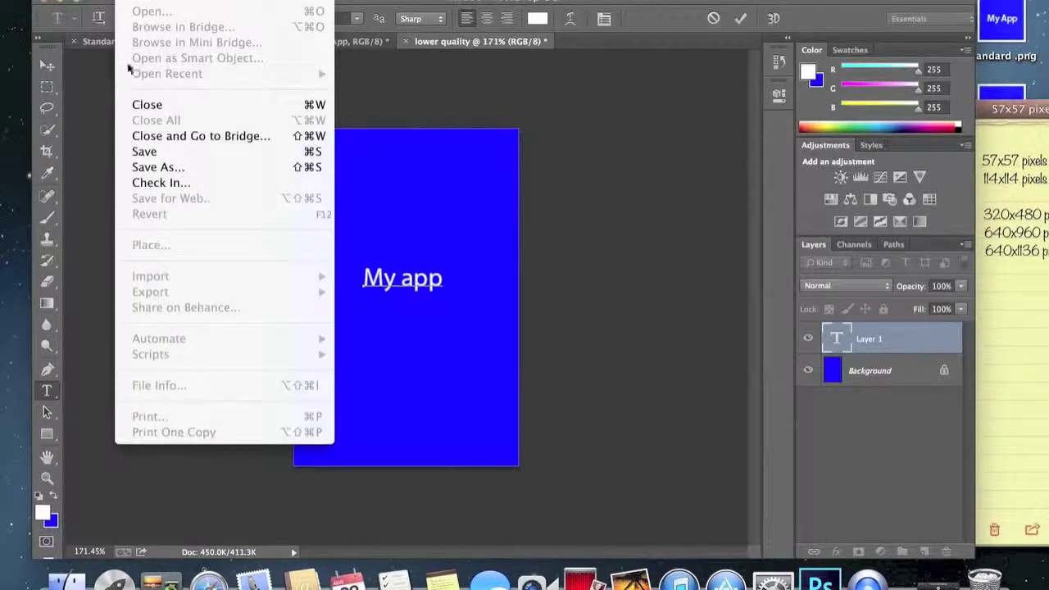
click(158, 168)
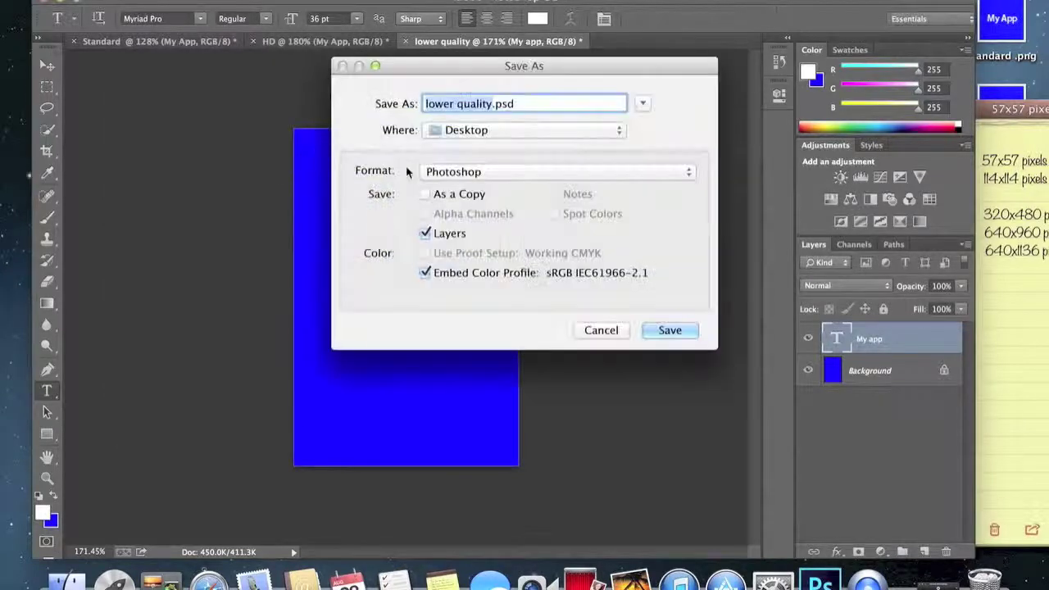
click(492, 173)
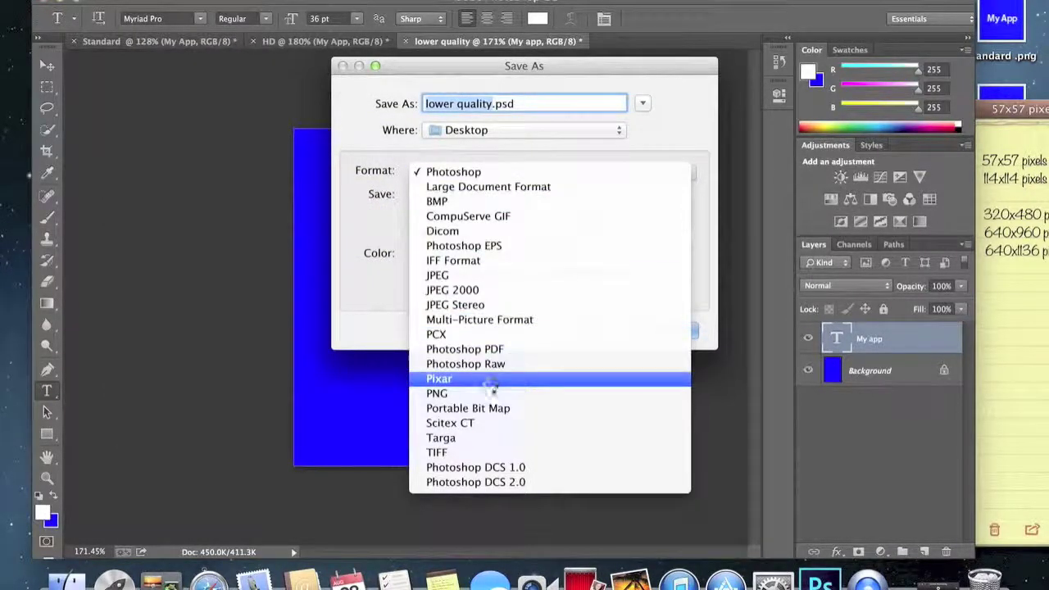
click(525, 393)
click(670, 331)
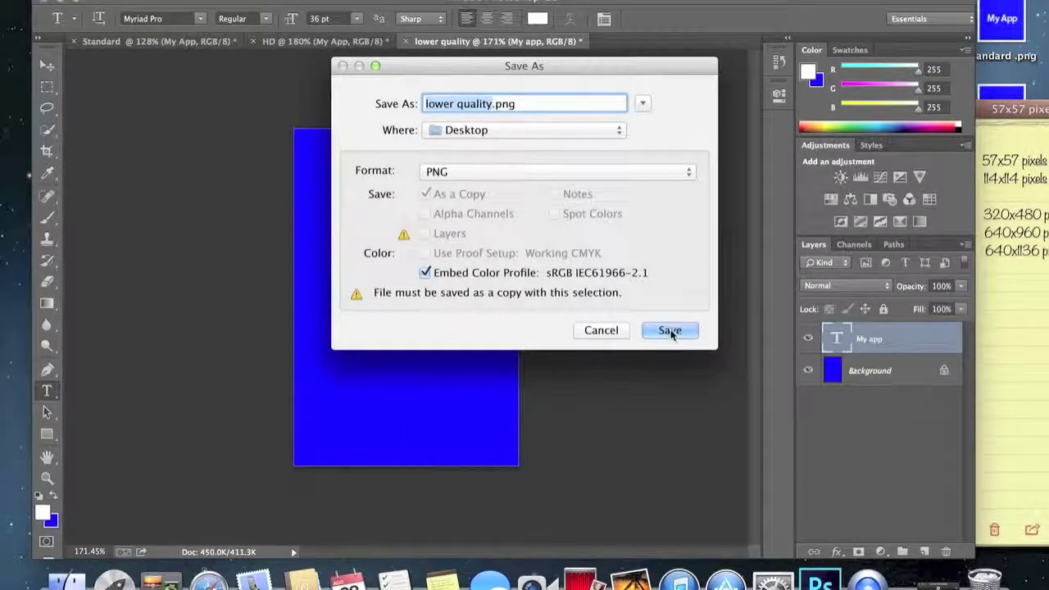
click(583, 159)
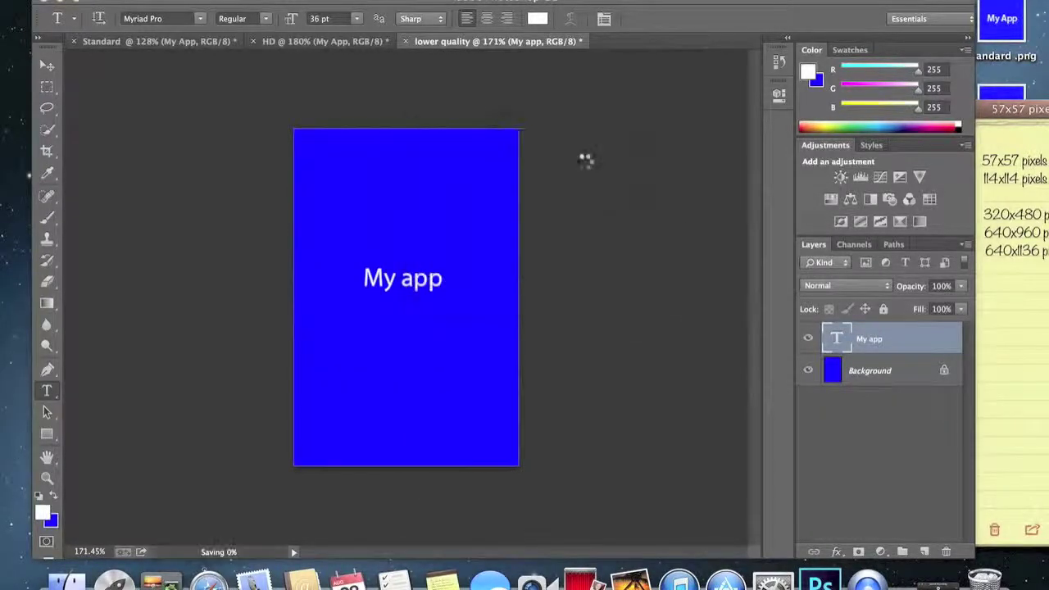
- Reposition the Notes window beside Photoshop's blue canvas
drag(1023, 112, 1023, 190)
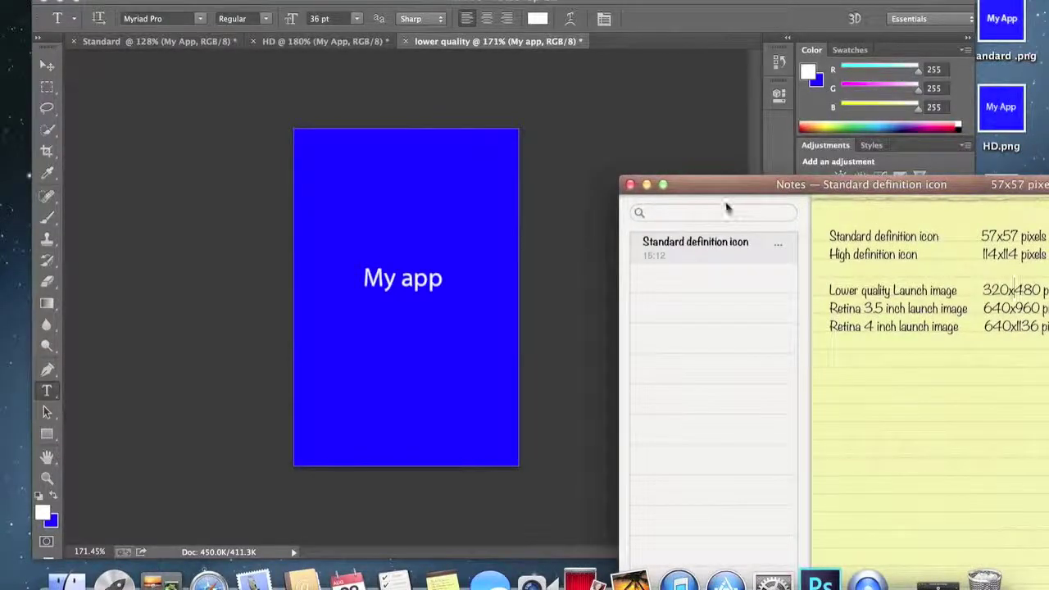
click(537, 99)
click(133, 2)
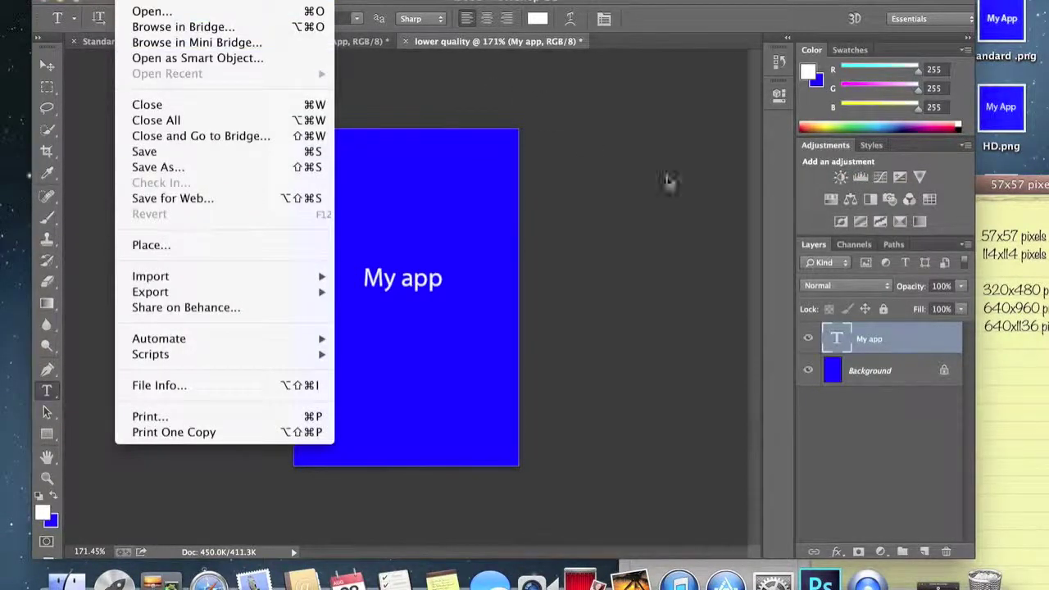
click(1000, 184)
drag(1000, 184, 844, 134)
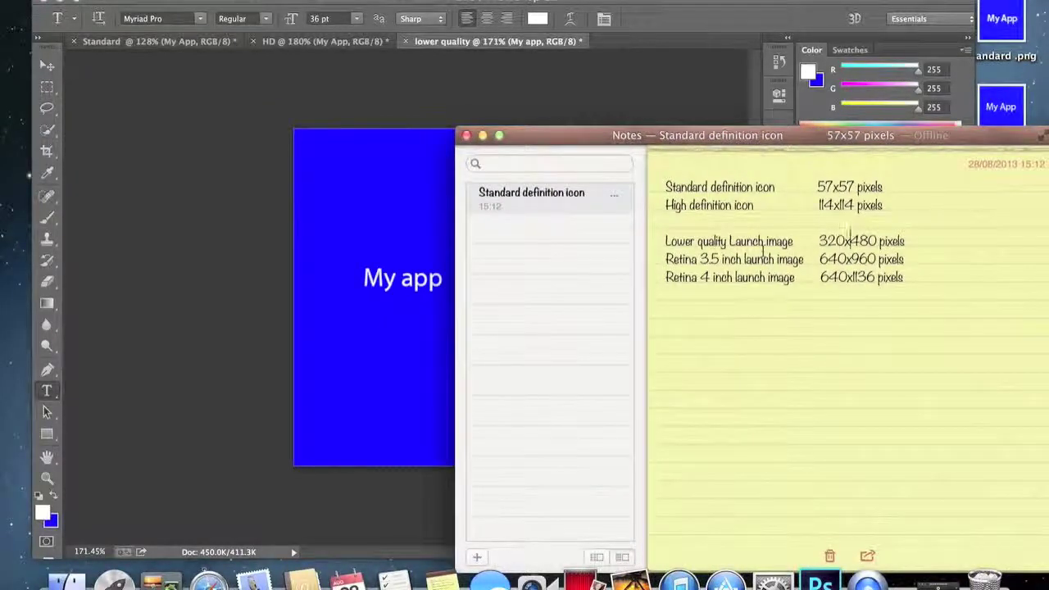
drag(773, 135, 940, 132)
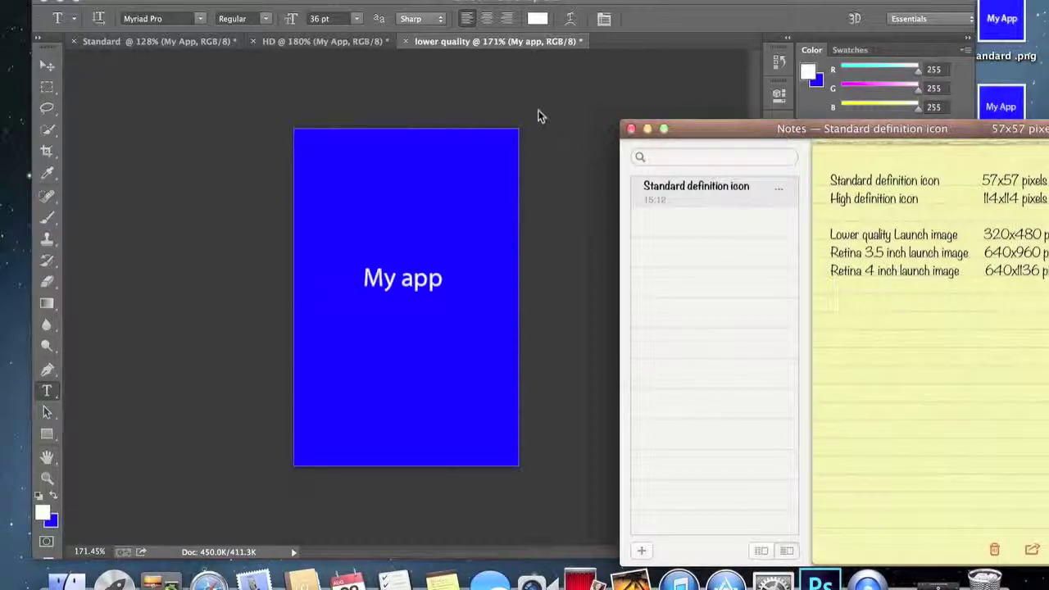
- Start a new document and name it '35 inch'
click(123, 7)
click(127, 0)
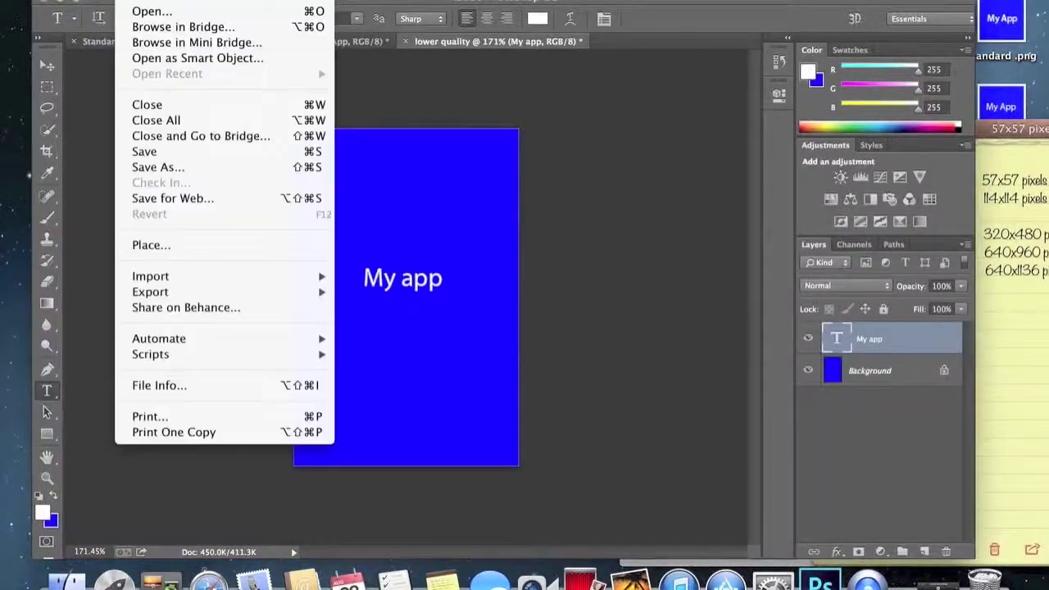
click(137, 3)
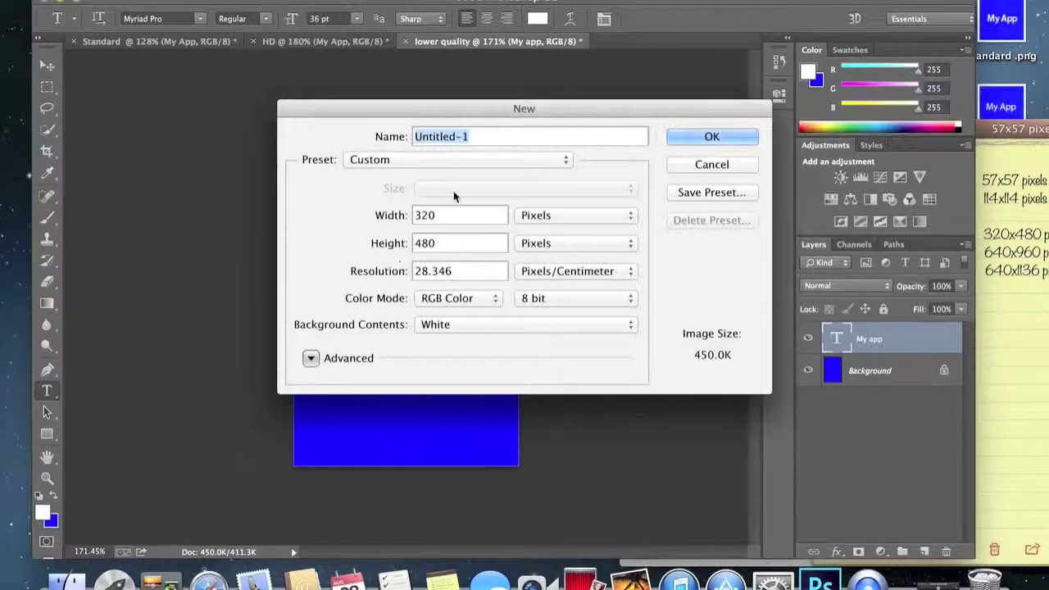
text(med)
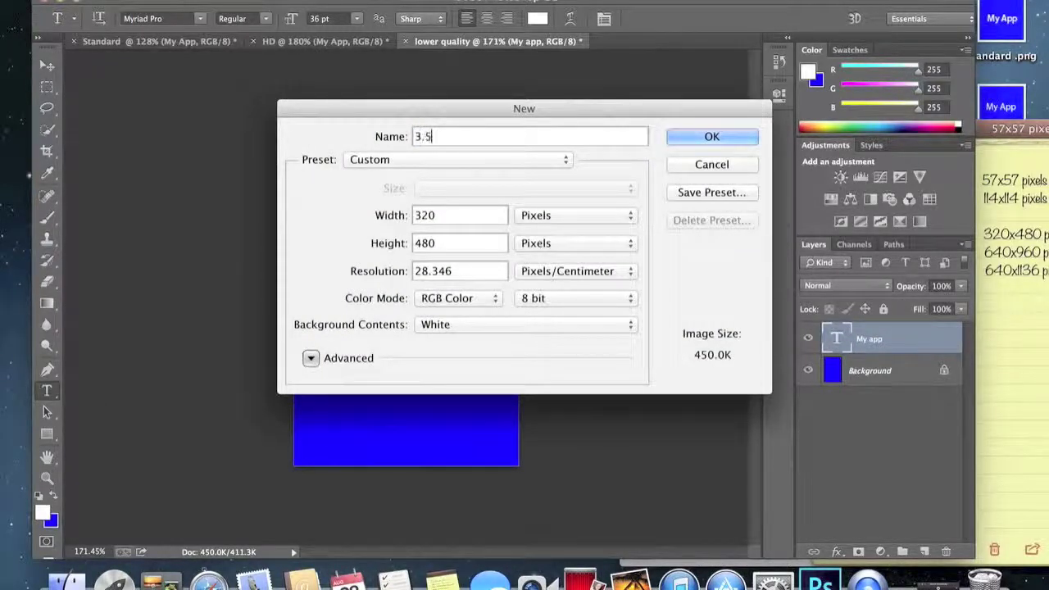
text( inch)
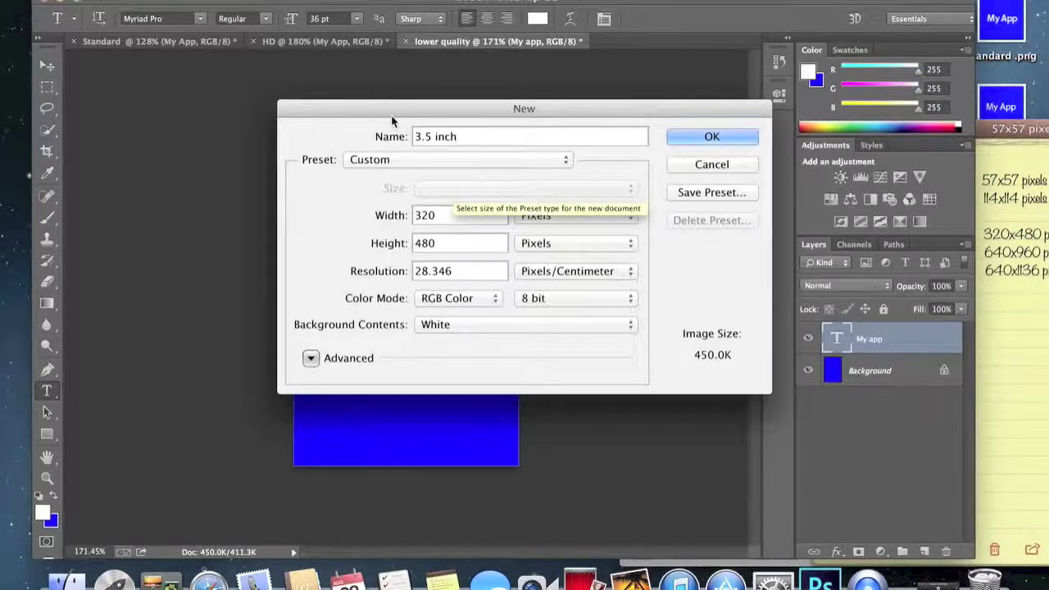
click(421, 136)
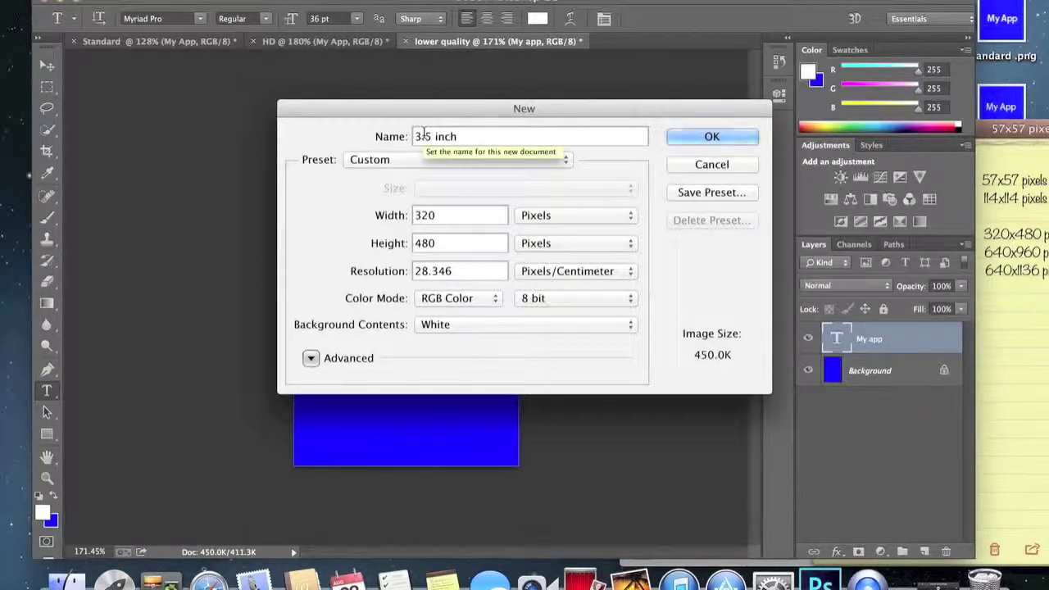
key(BackSpace)
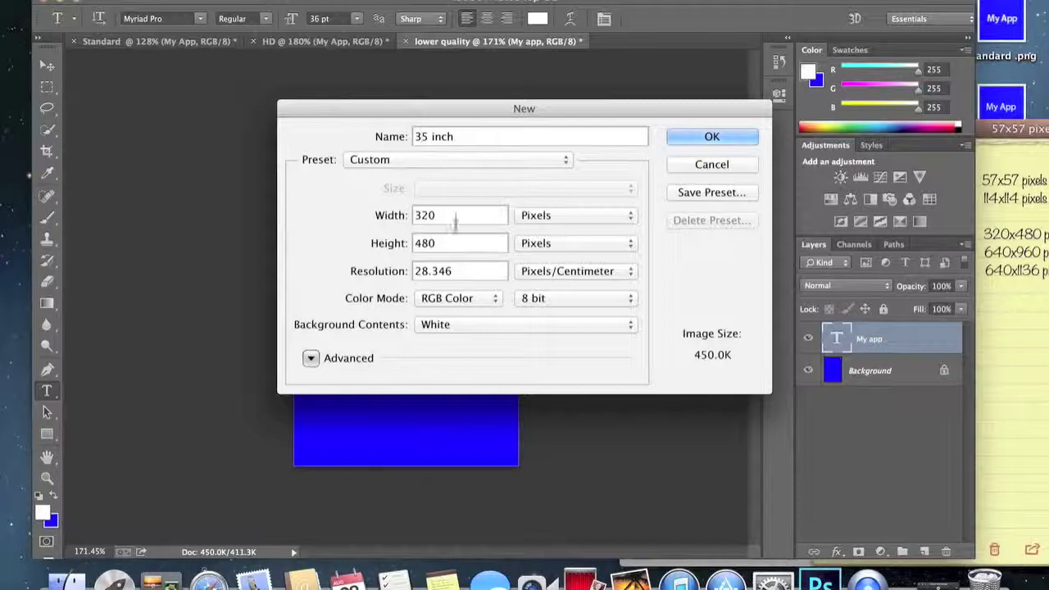
- Set the document size to 640 × 960 pixels and create it
key(BackSpace)
key(BackSpace)
key(BackSpace)
text(640)
drag(450, 242, 361, 248)
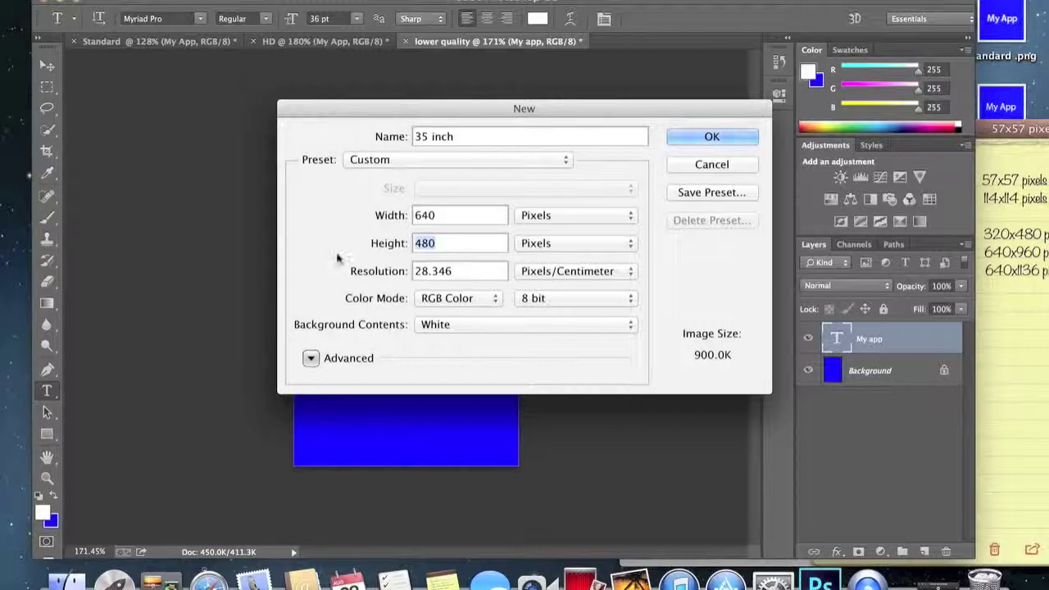
text(969)
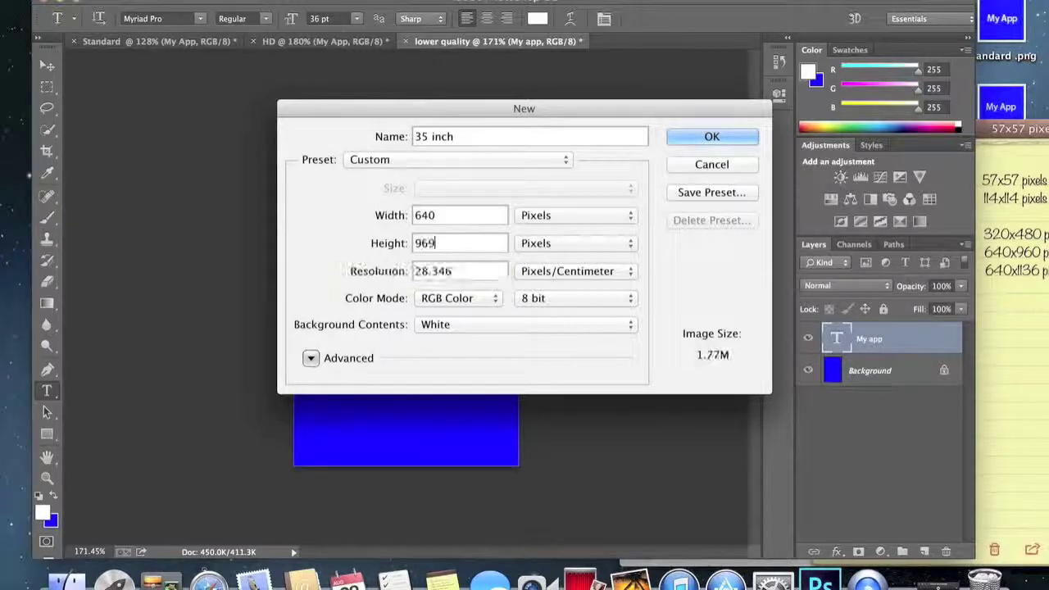
key(BackSpace)
text(0)
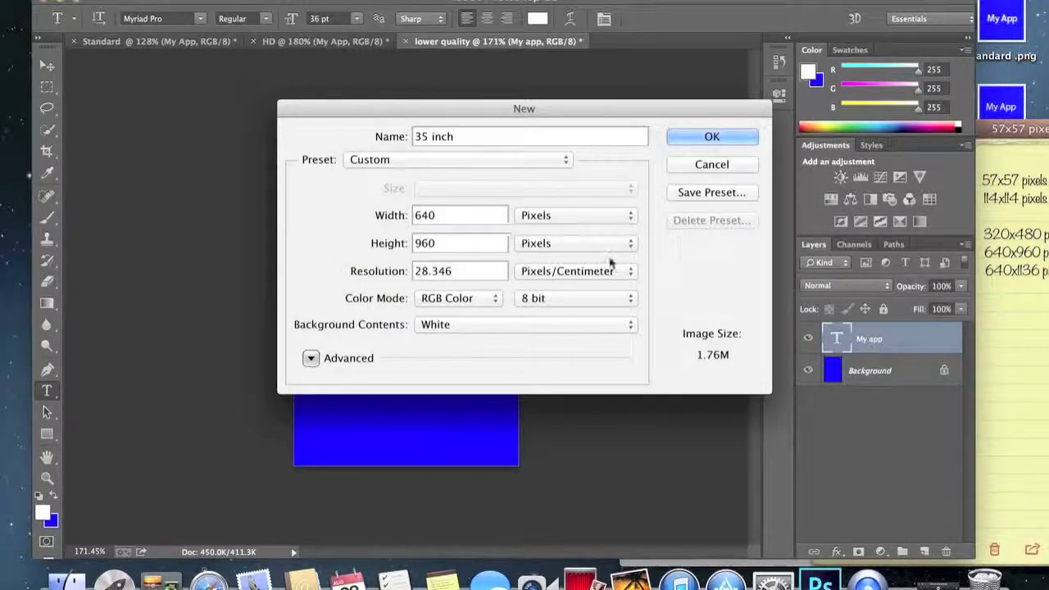
click(696, 137)
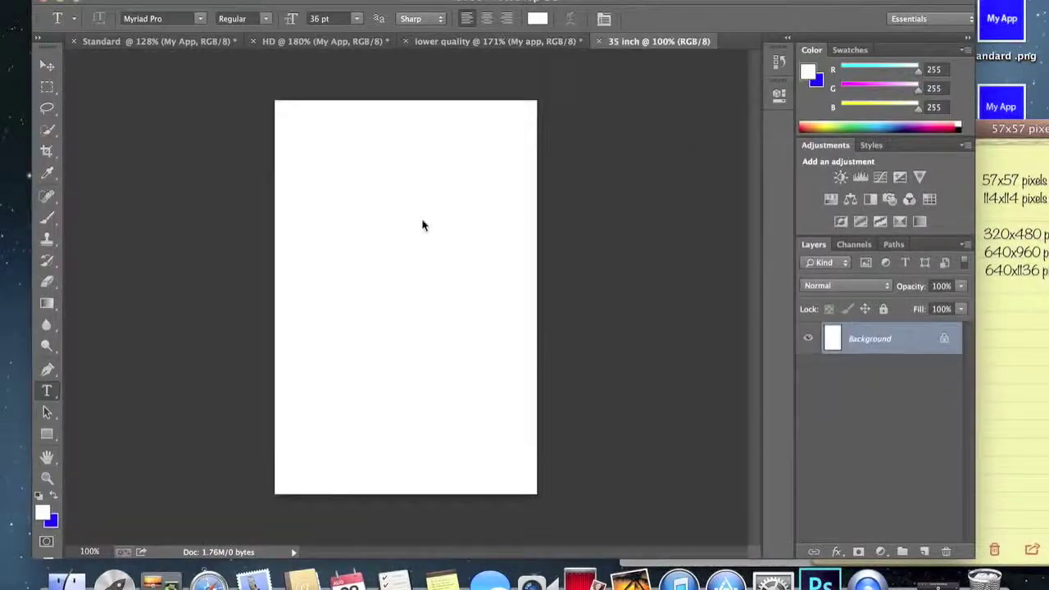
- Brush the entire 35 inch canvas solid blue
click(47, 217)
click(340, 151)
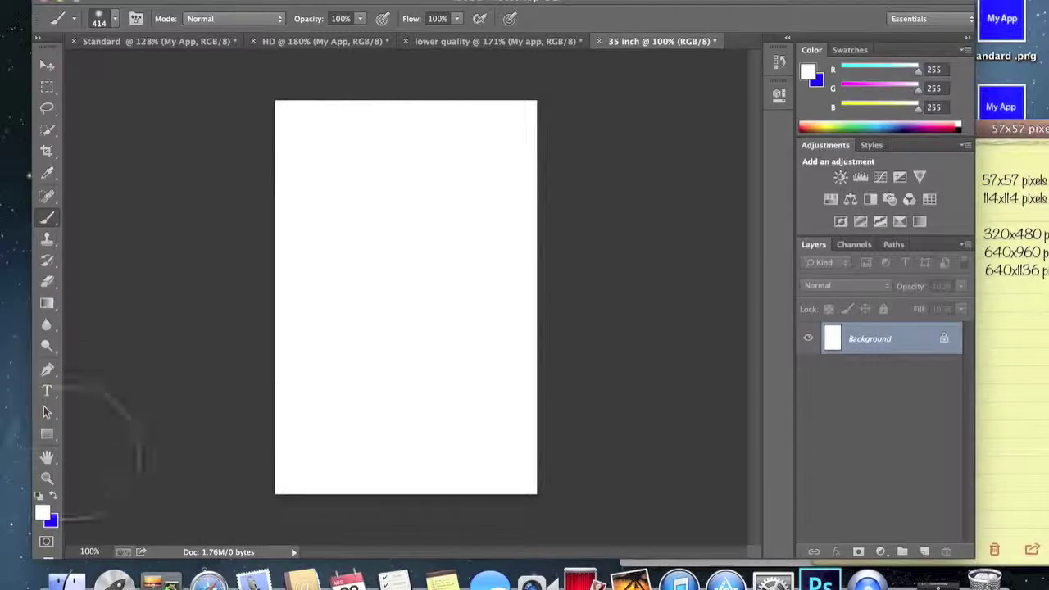
click(53, 497)
mouse_move(328, 235)
mouse_down()
mouse_move(382, 162)
mouse_move(217, 195)
mouse_move(221, 184)
mouse_move(331, 143)
mouse_move(328, 491)
mouse_move(344, 533)
mouse_move(390, 452)
mouse_move(435, 315)
mouse_move(480, 270)
mouse_move(496, 385)
mouse_up()
mouse_move(504, 442)
mouse_down()
mouse_move(492, 113)
mouse_move(393, 122)
mouse_up()
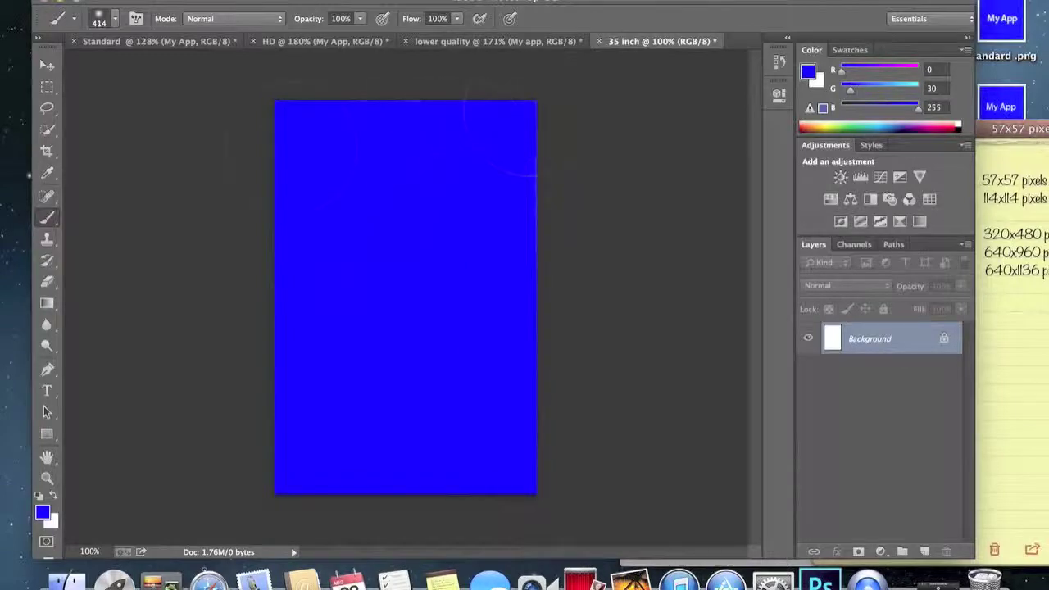
- Add white 'My app' text and set its size to 72 pt
click(54, 496)
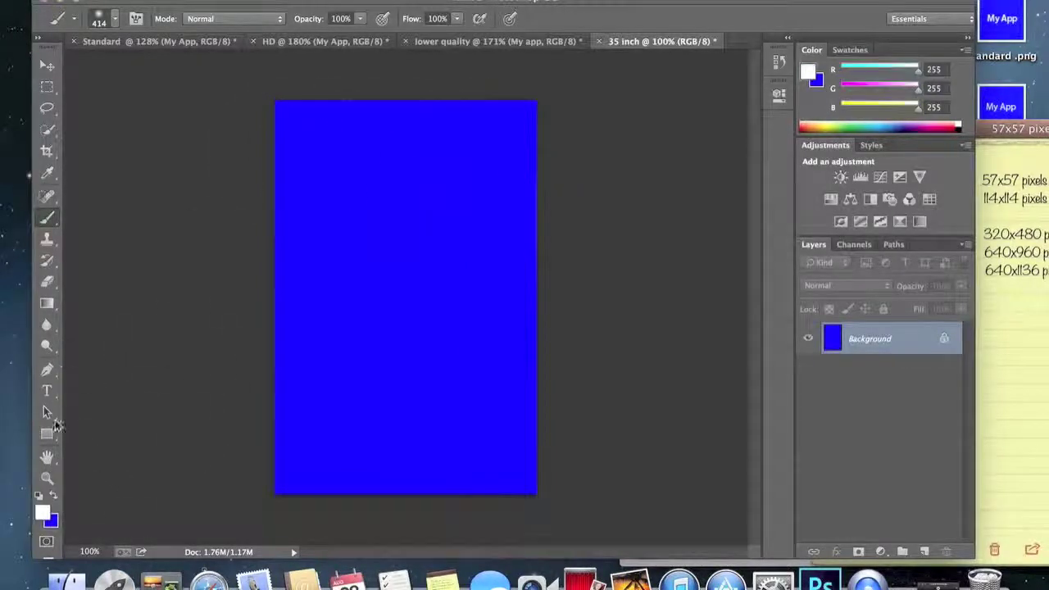
click(47, 391)
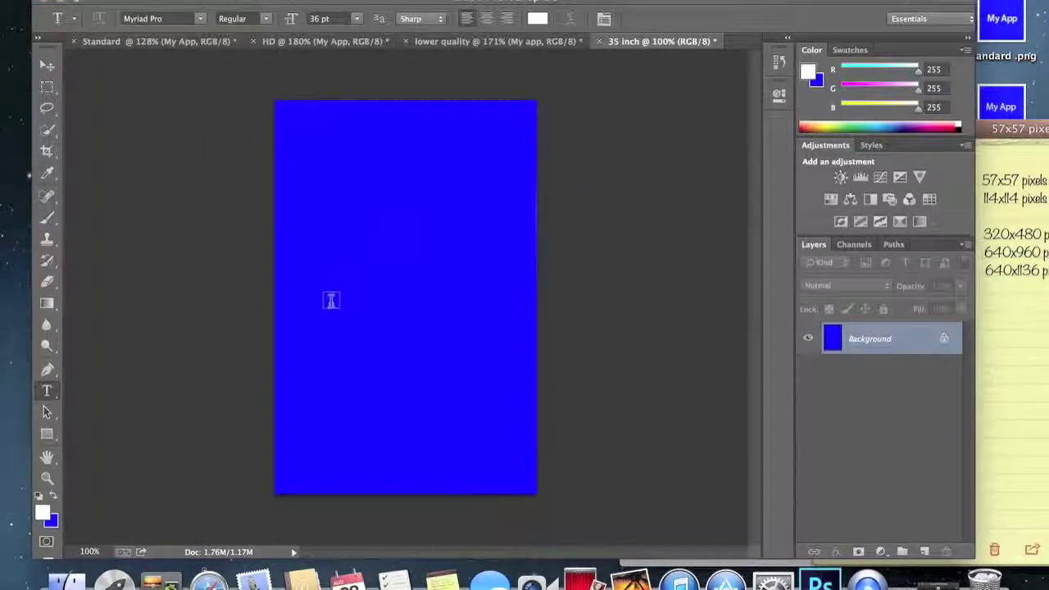
click(331, 300)
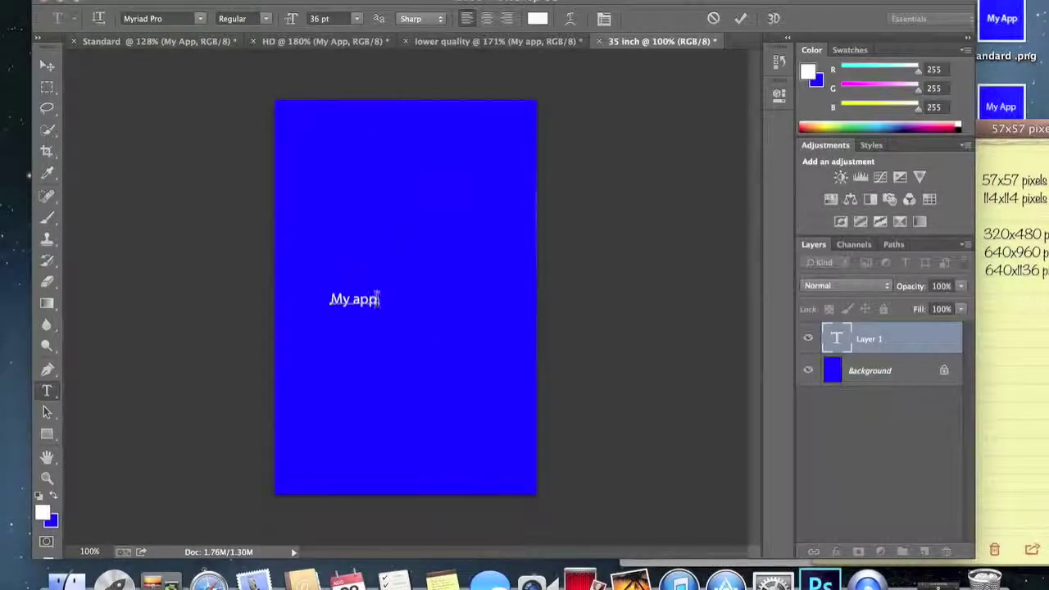
drag(377, 298, 313, 302)
click(357, 18)
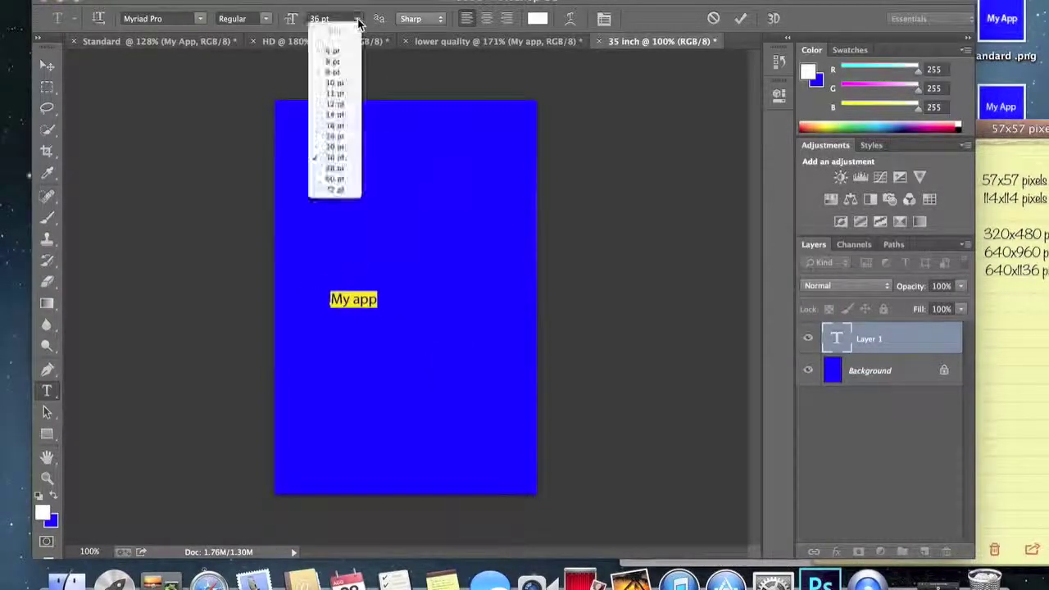
click(356, 178)
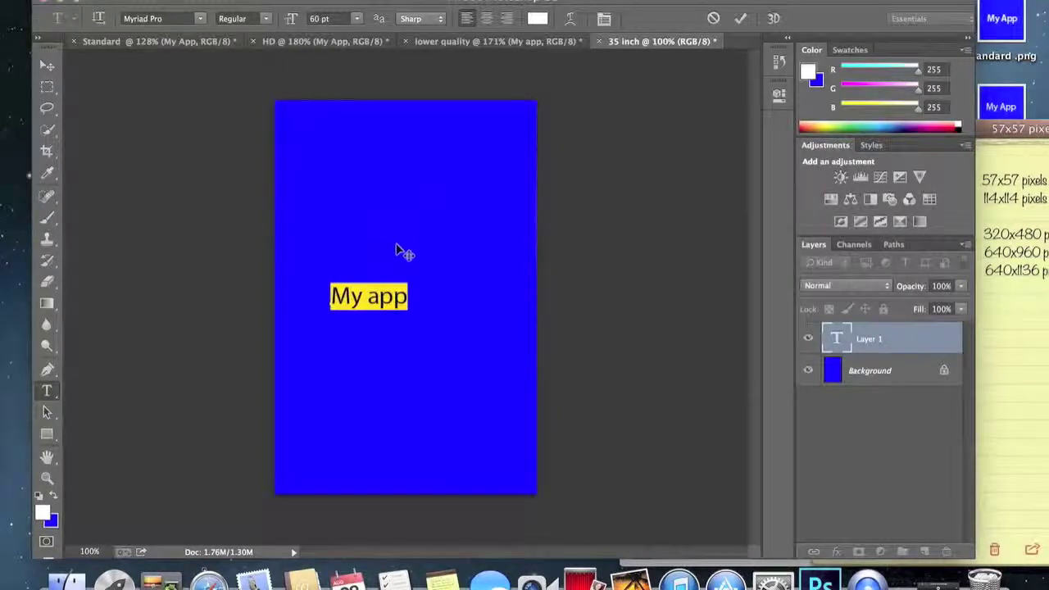
click(355, 18)
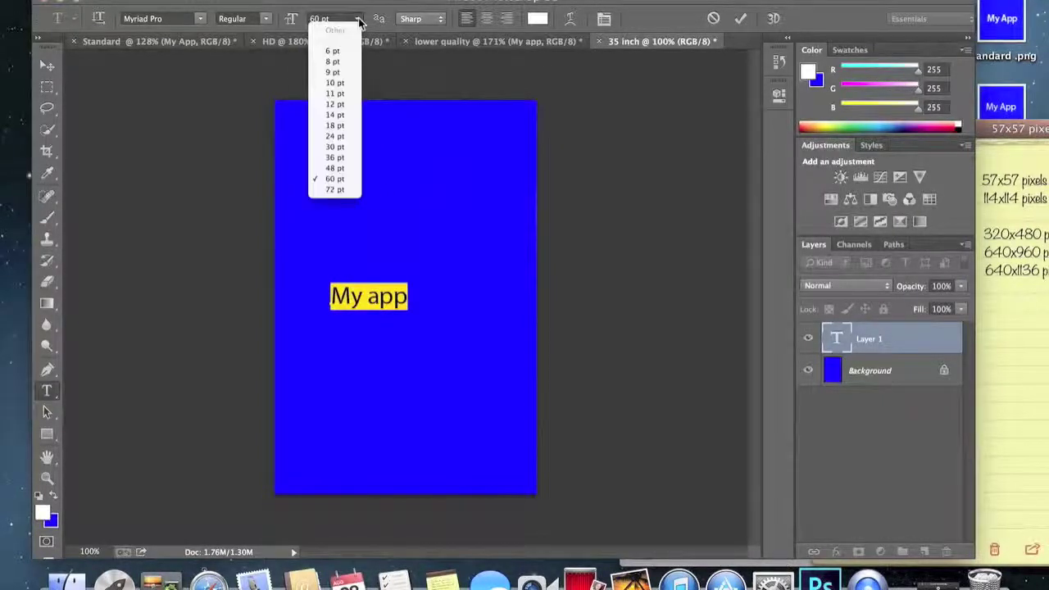
click(351, 190)
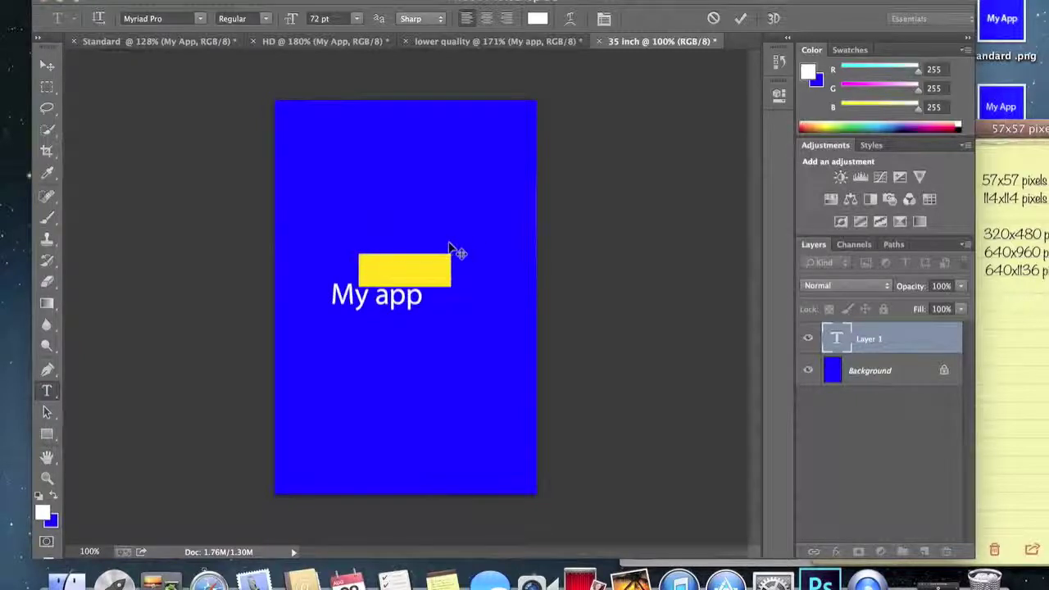
click(131, 2)
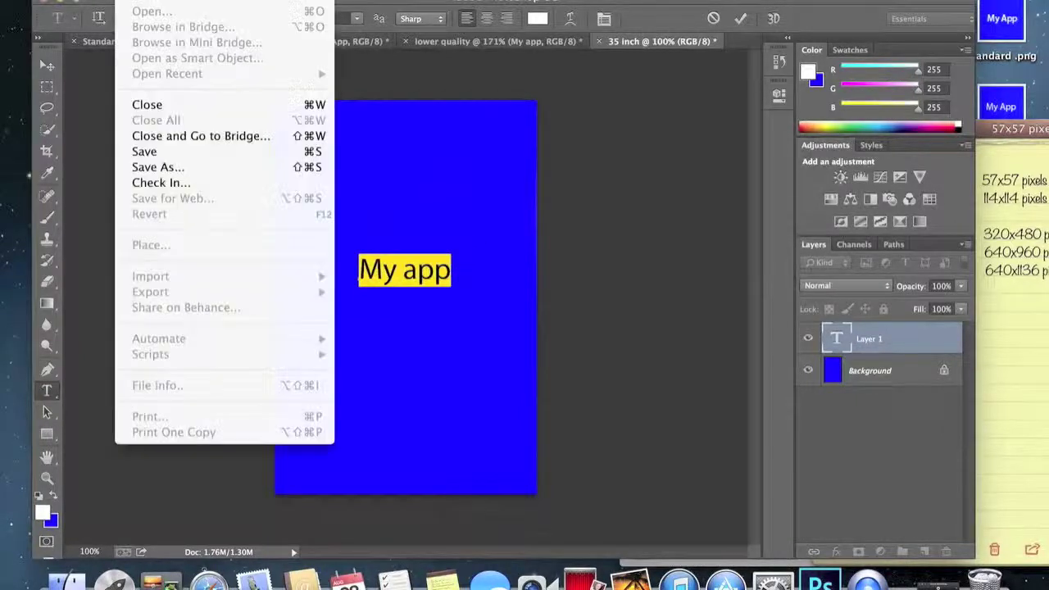
- Save the image to the Desktop as '35 inch.png' in PNG format
click(141, 167)
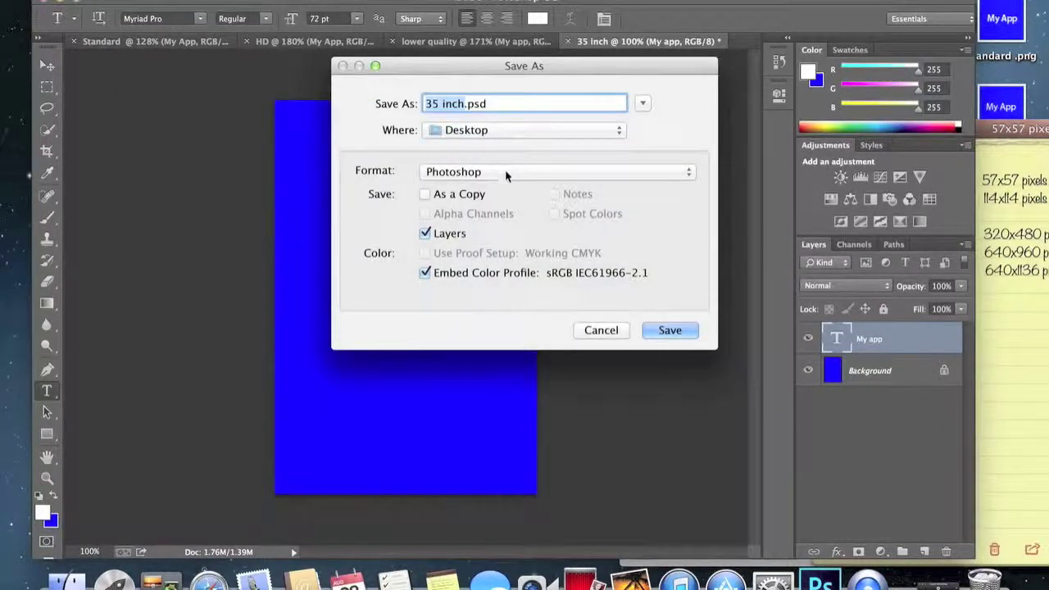
click(505, 172)
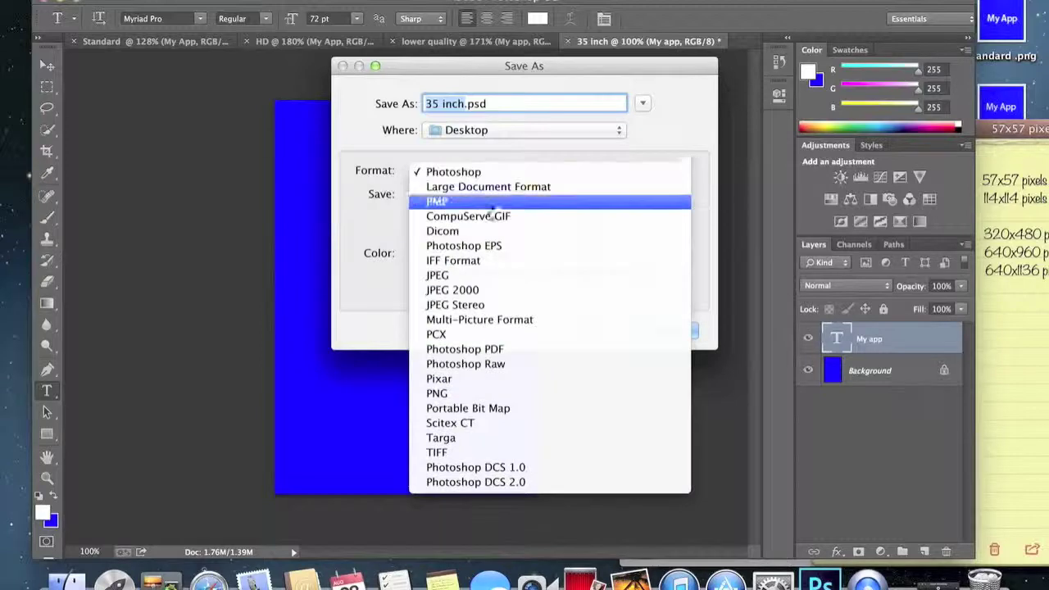
click(490, 392)
click(669, 329)
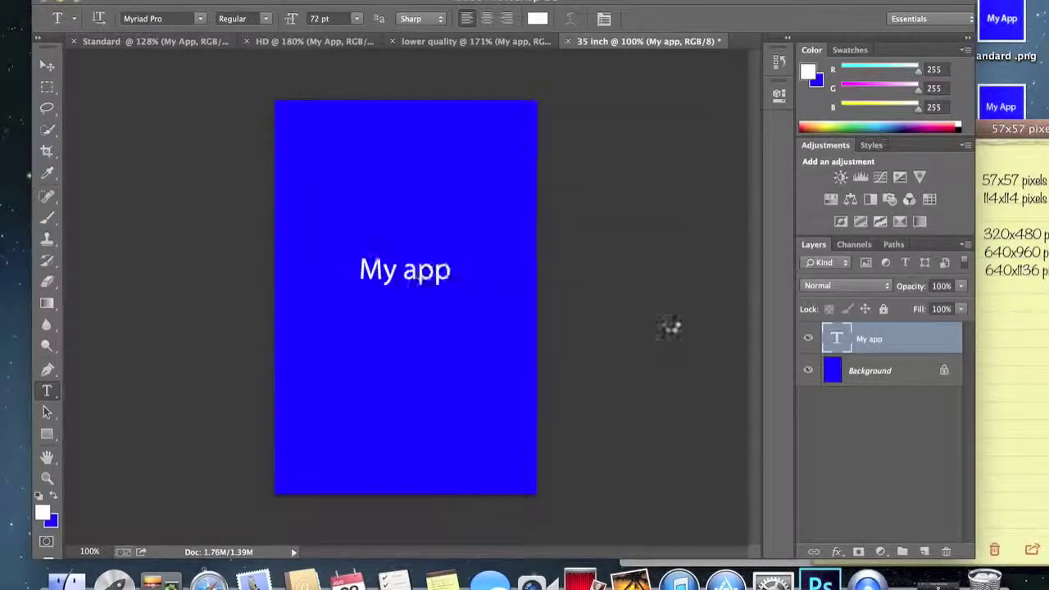
click(613, 168)
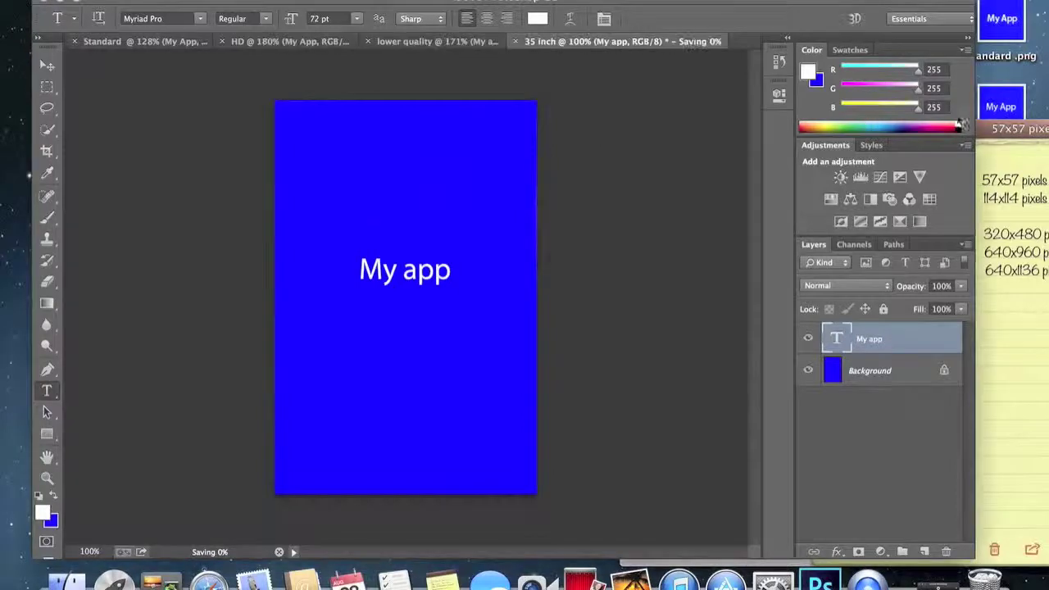
- Move the Notes window out of the way and return to Photoshop
click(1029, 134)
drag(1029, 134, 719, 302)
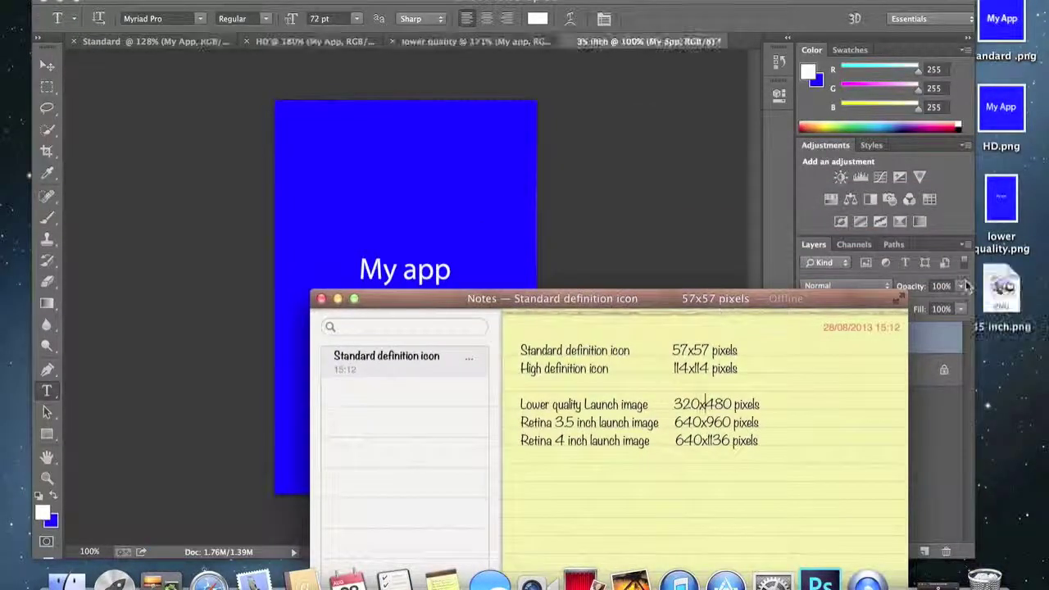
drag(710, 305, 1018, 112)
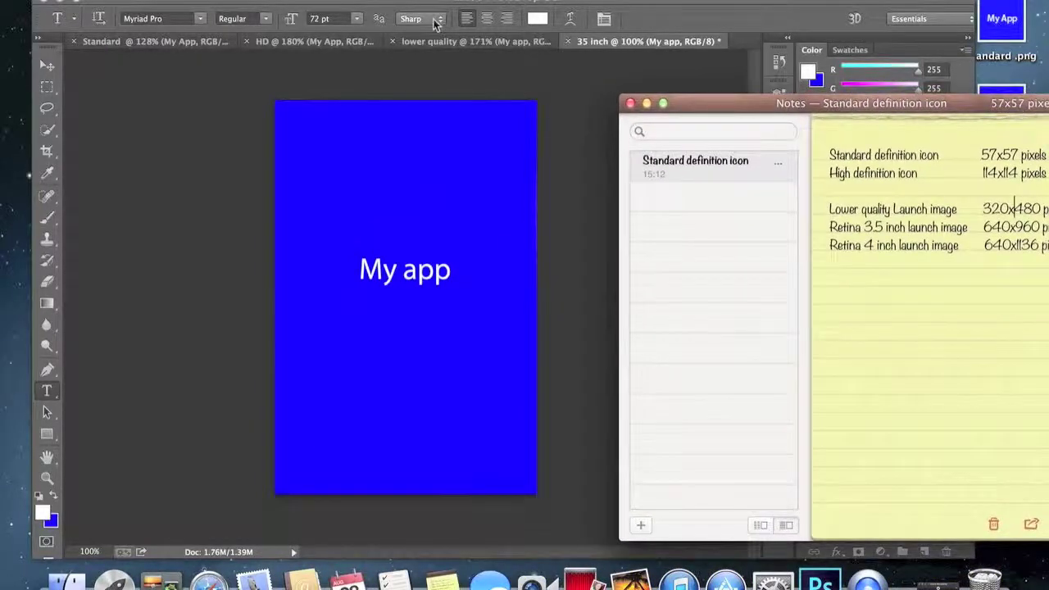
click(327, 18)
- Create a new 640 × 1136 pixel document named '4 inch'
click(135, 0)
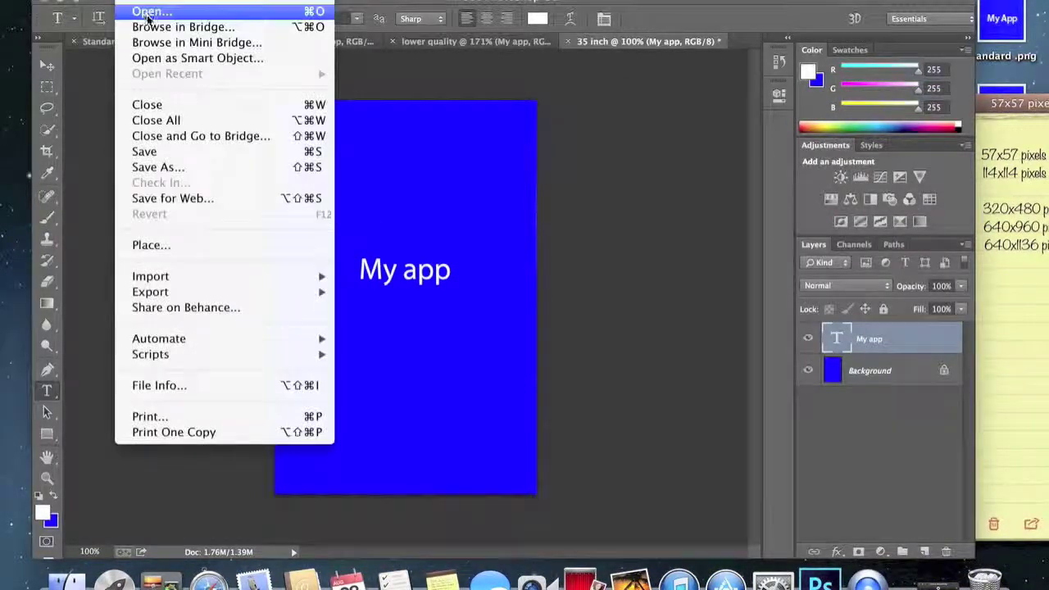
click(149, 3)
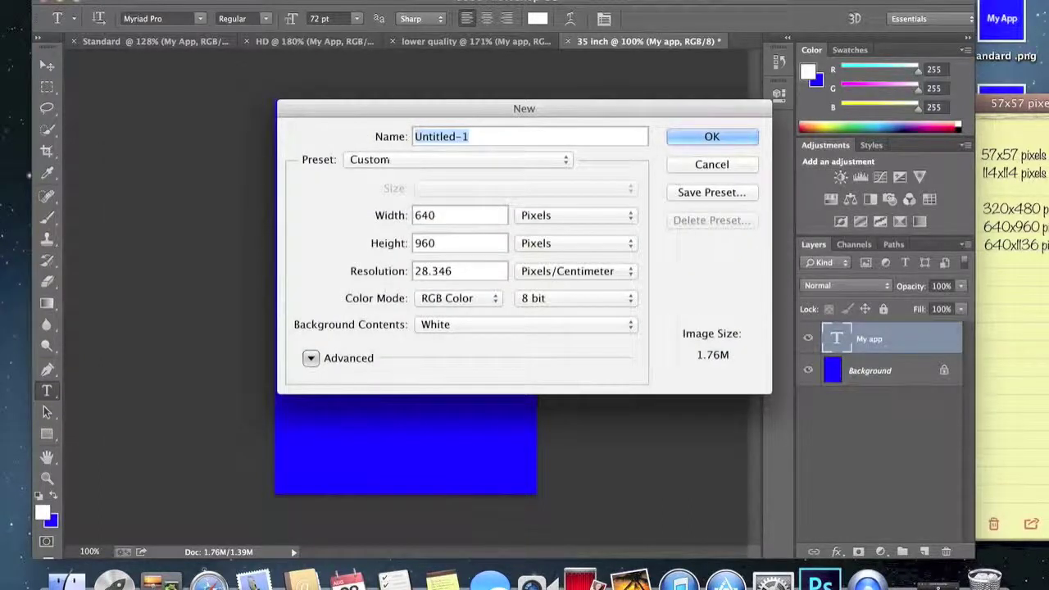
text(4 icnh)
key(BackSpace)
key(BackSpace)
key(BackSpace)
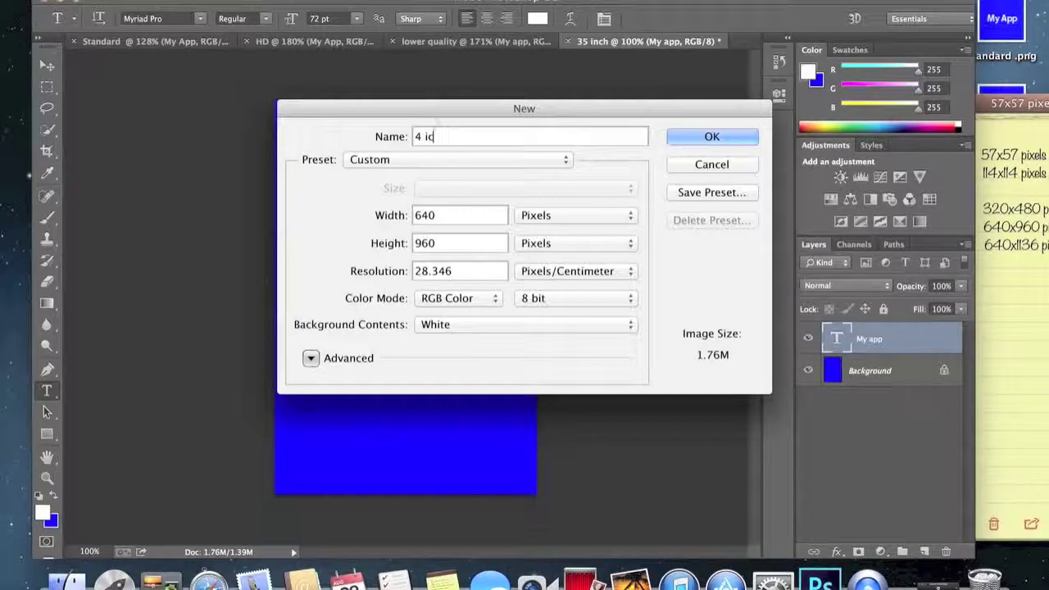
text(nch)
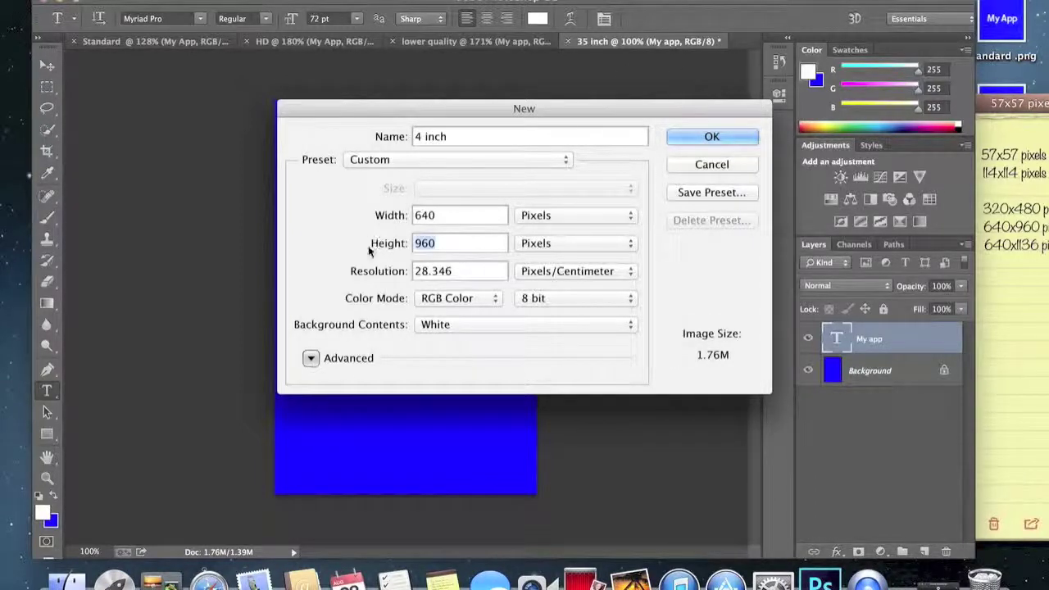
text(1136)
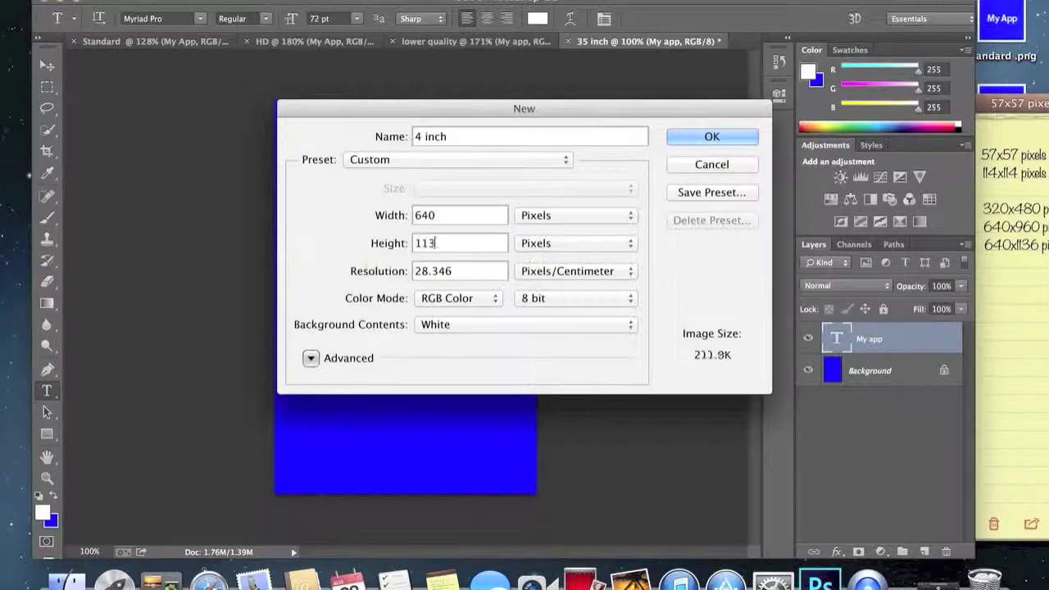
click(691, 139)
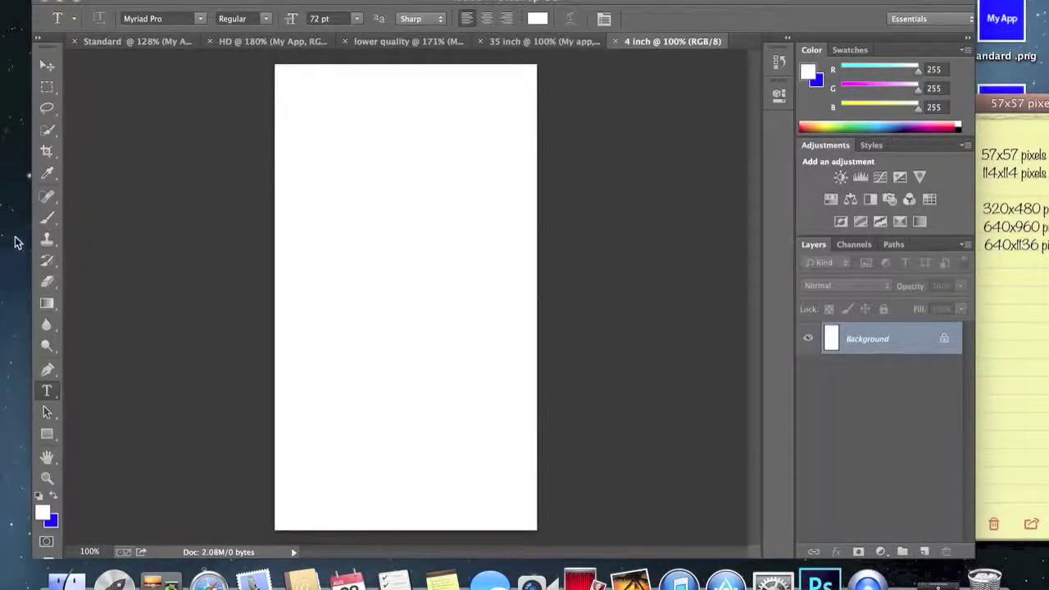
- Paint the 4 inch canvas solid blue with the brush
click(47, 218)
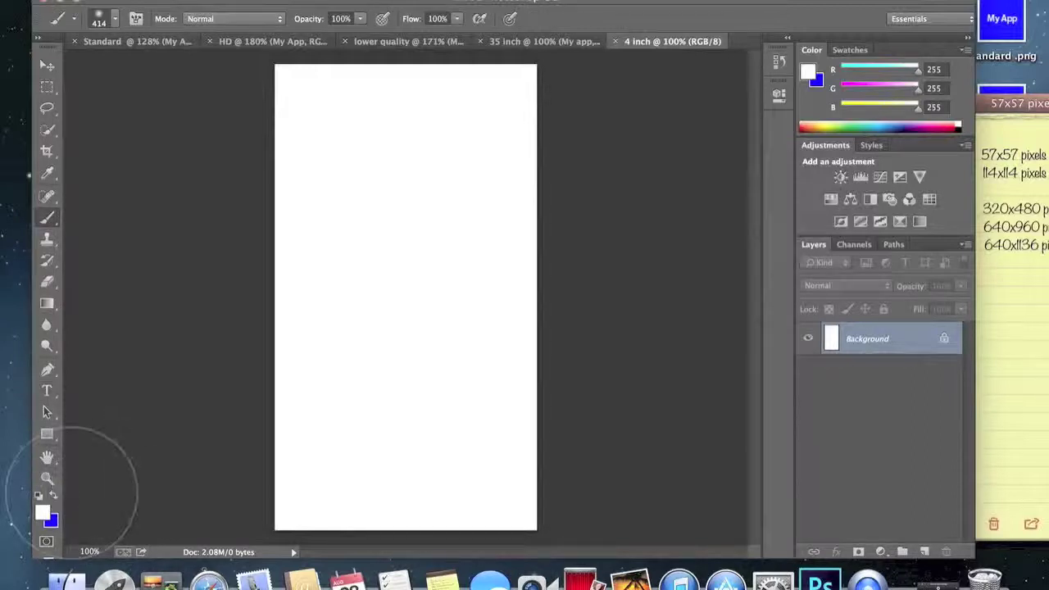
click(53, 495)
mouse_move(410, 101)
mouse_down()
mouse_move(378, 85)
mouse_move(312, 123)
mouse_move(459, 163)
mouse_move(426, 205)
mouse_move(328, 270)
mouse_move(320, 459)
mouse_move(377, 467)
mouse_move(459, 385)
mouse_move(500, 288)
mouse_move(540, 409)
mouse_move(503, 480)
mouse_move(524, 508)
mouse_move(516, 504)
mouse_up()
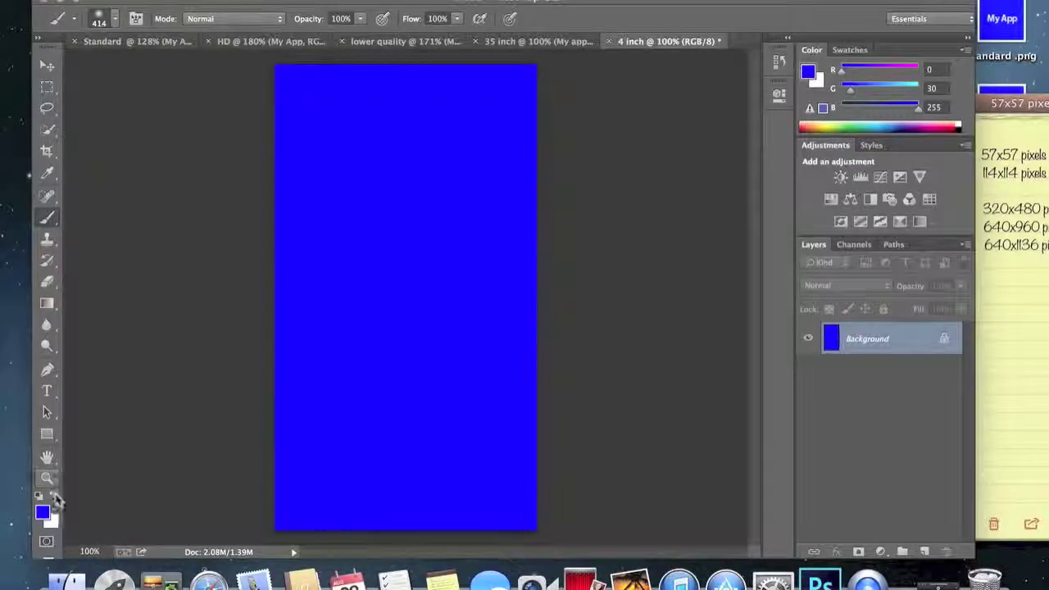
- Type white 'My app' text and move it near the canvas centre
click(55, 496)
click(46, 391)
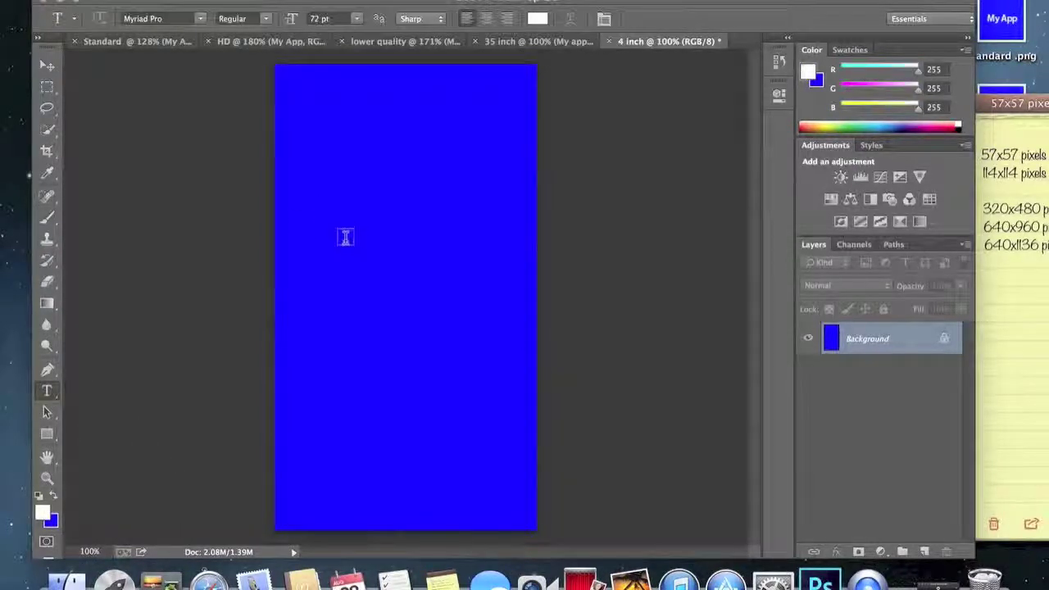
click(345, 238)
text(M)
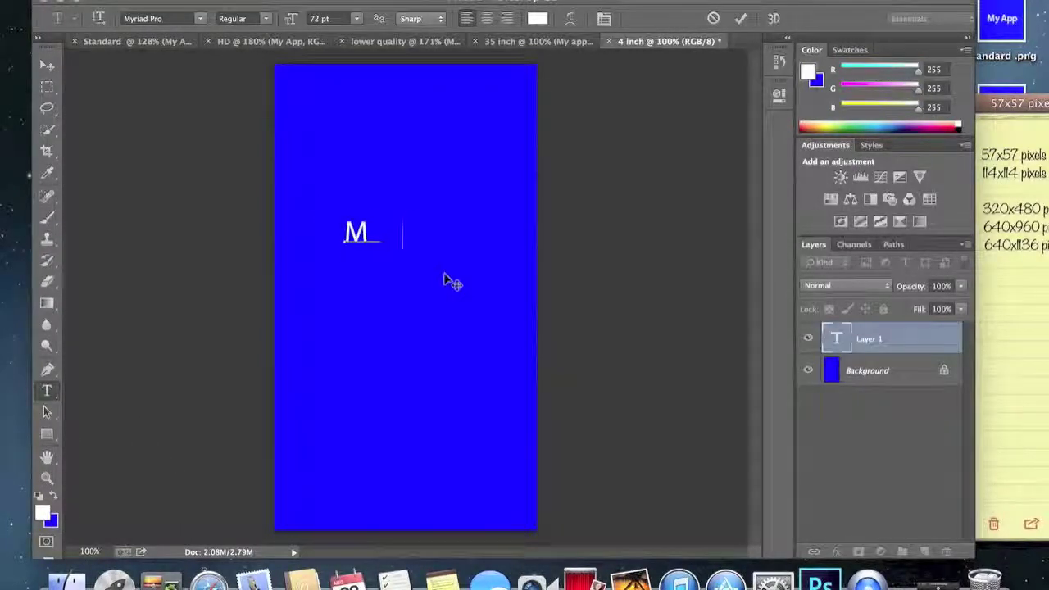
text(y aoo)
key(BackSpace)
key(BackSpace)
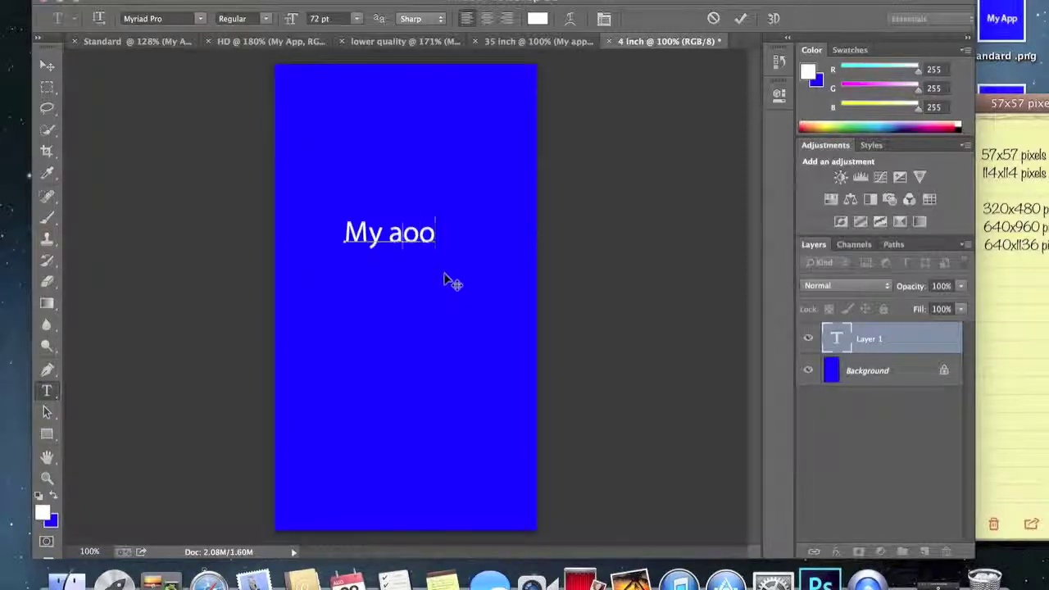
text(pp)
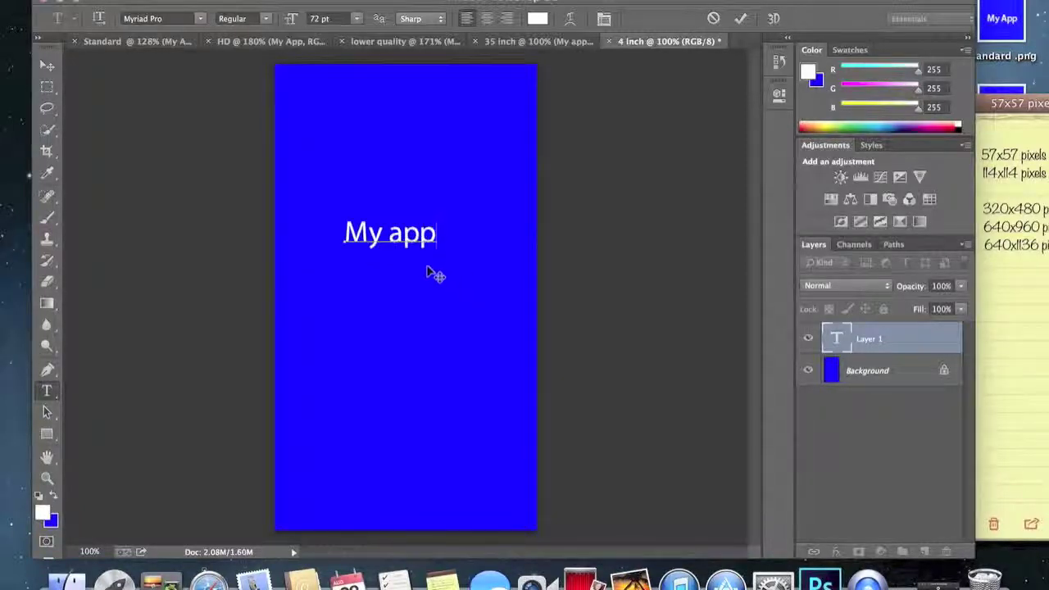
drag(434, 274, 456, 330)
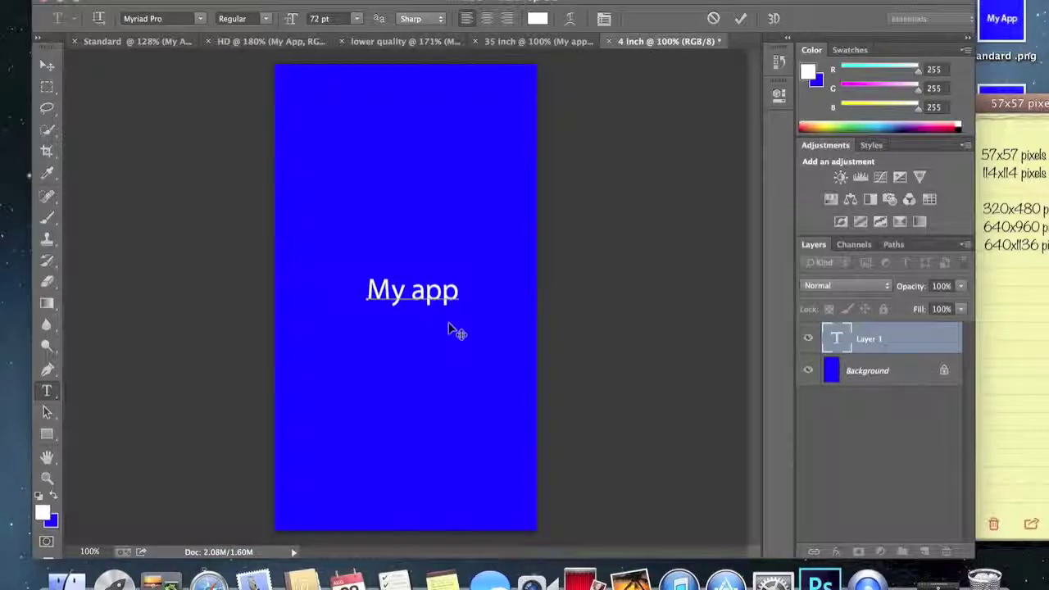
click(135, 1)
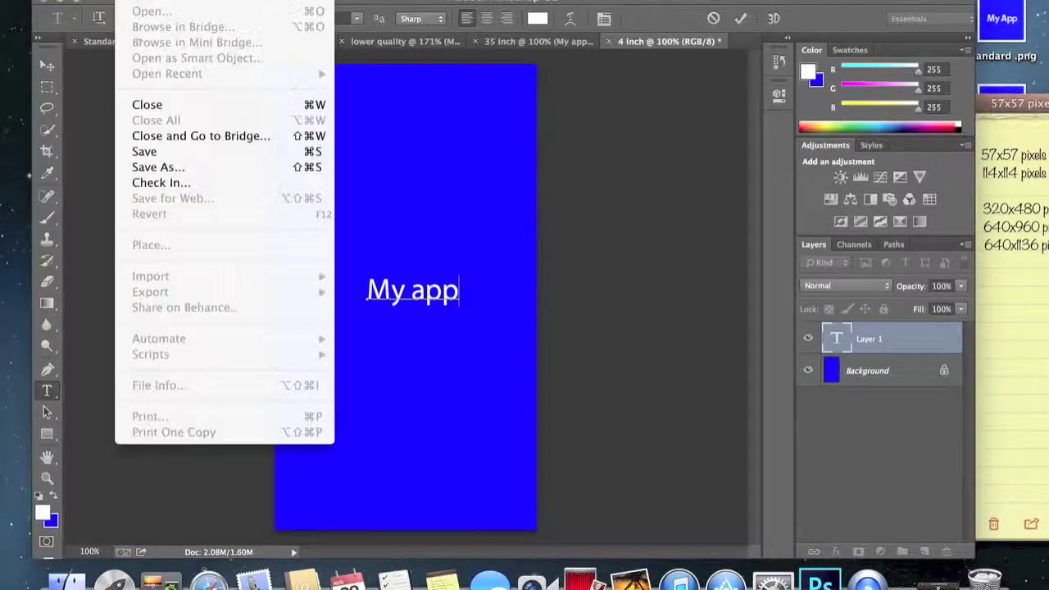
- Save the image to the Desktop as '4 inch.png', then minimise the Notes window
click(150, 169)
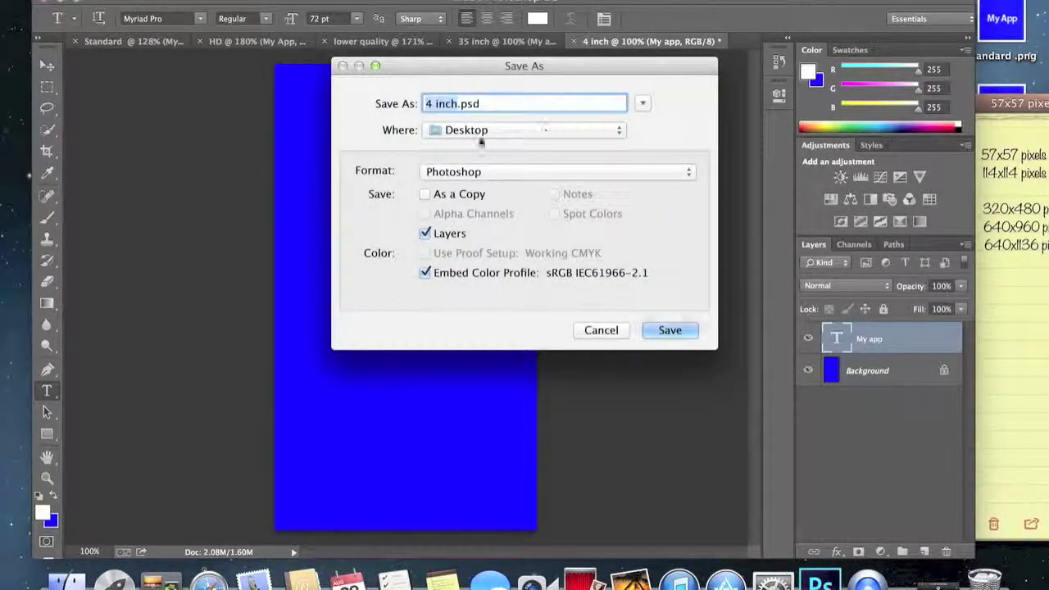
click(502, 174)
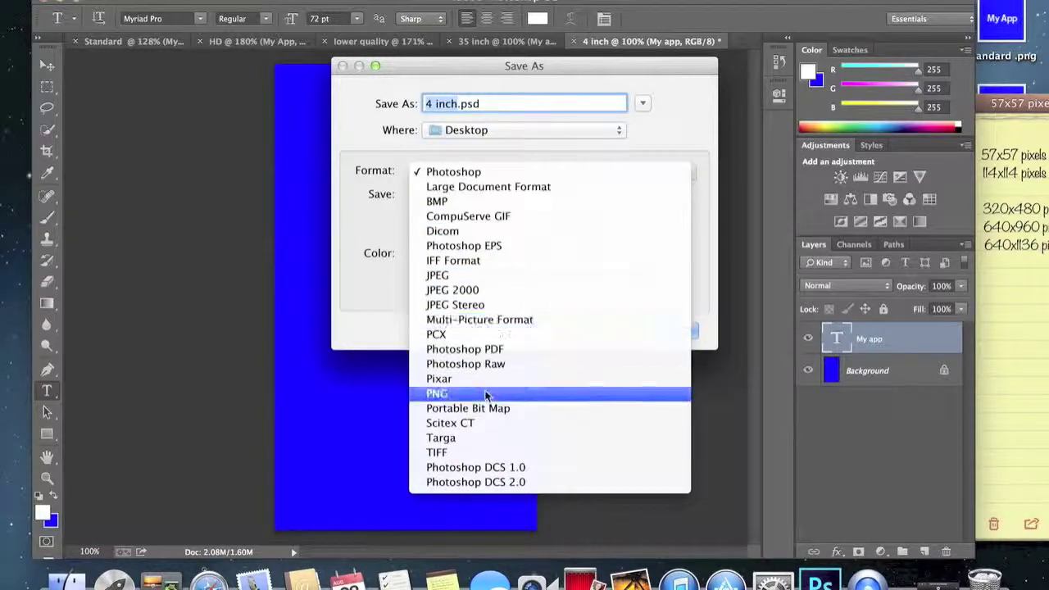
click(480, 378)
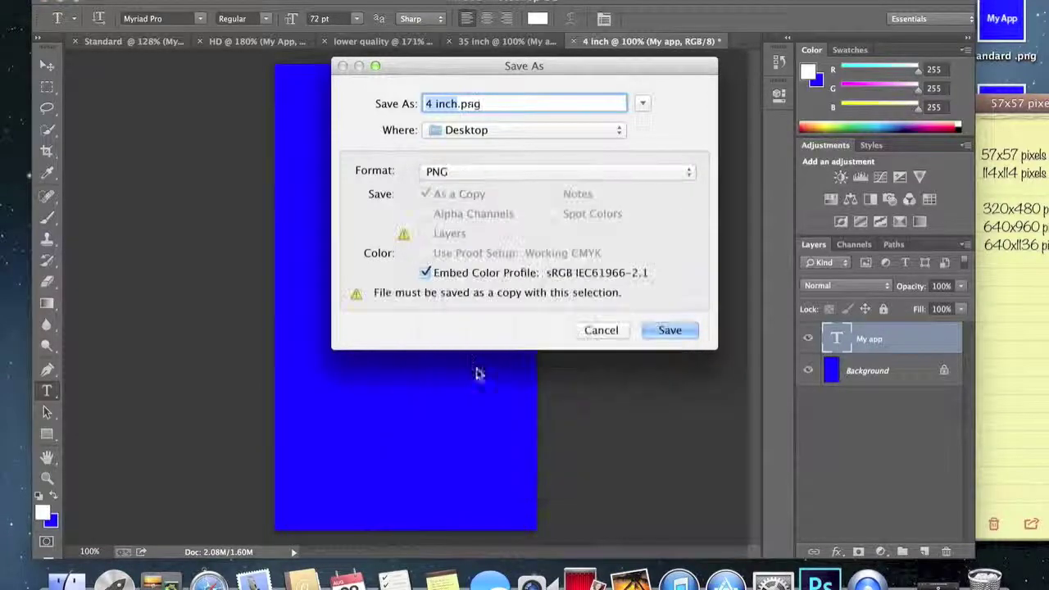
click(672, 331)
click(582, 162)
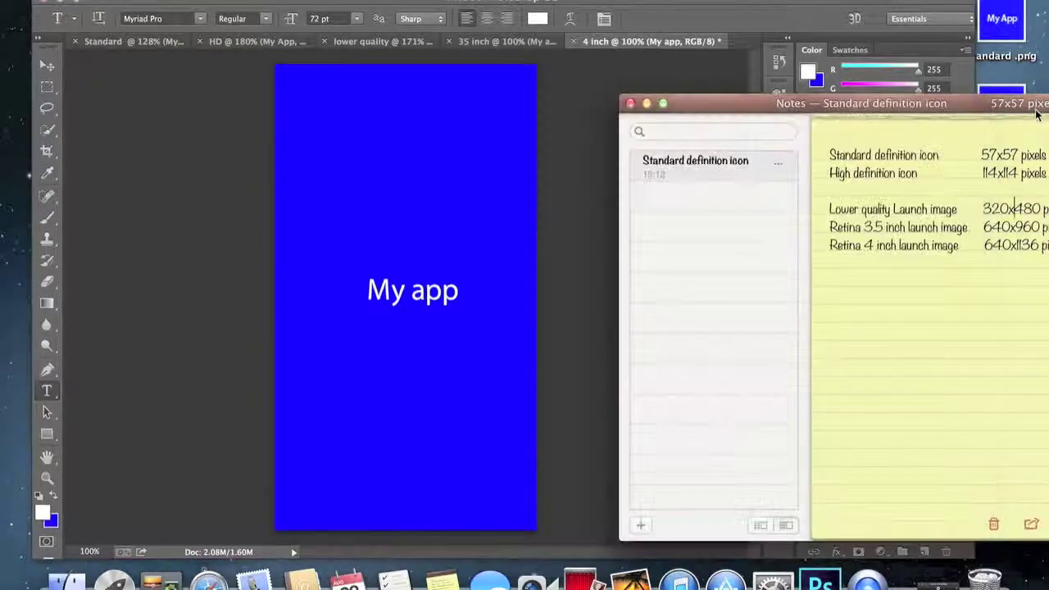
drag(1026, 93, 670, 92)
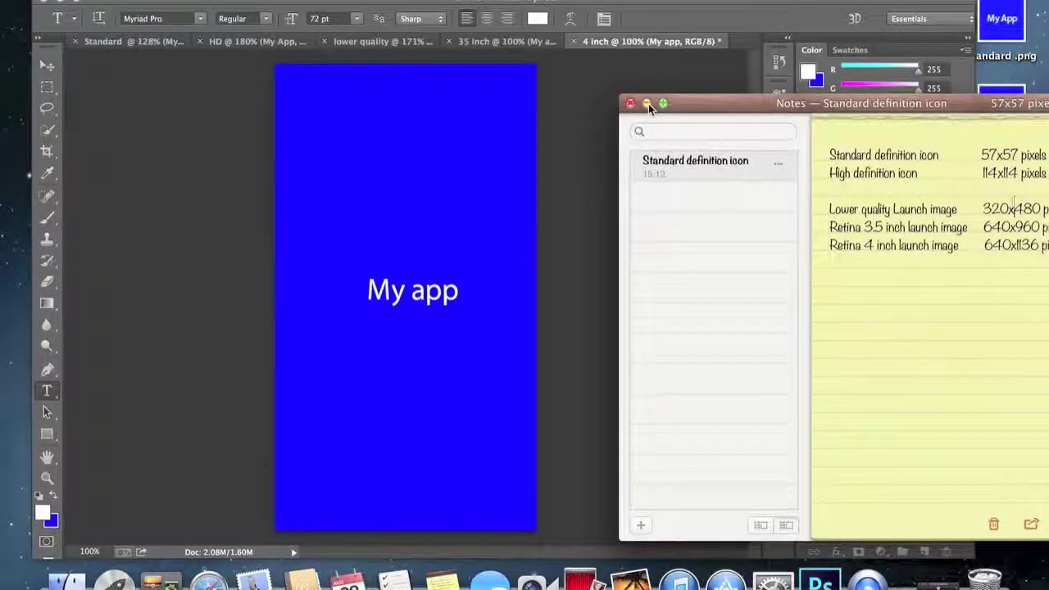
click(647, 104)
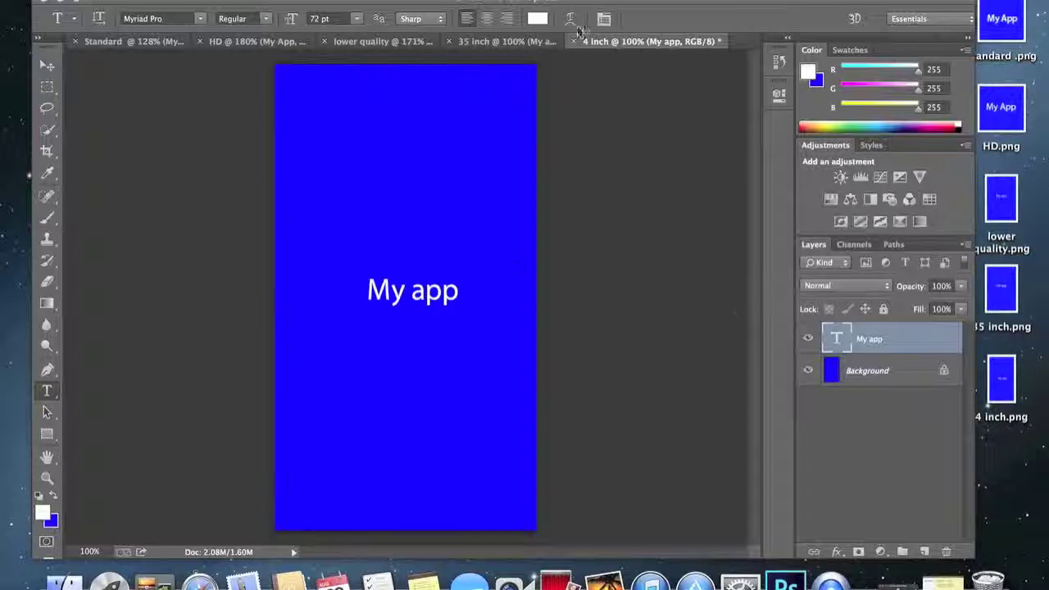
- Drag the Photoshop window left to expose the five PNG files on the Desktop
drag(638, 6, 556, 6)
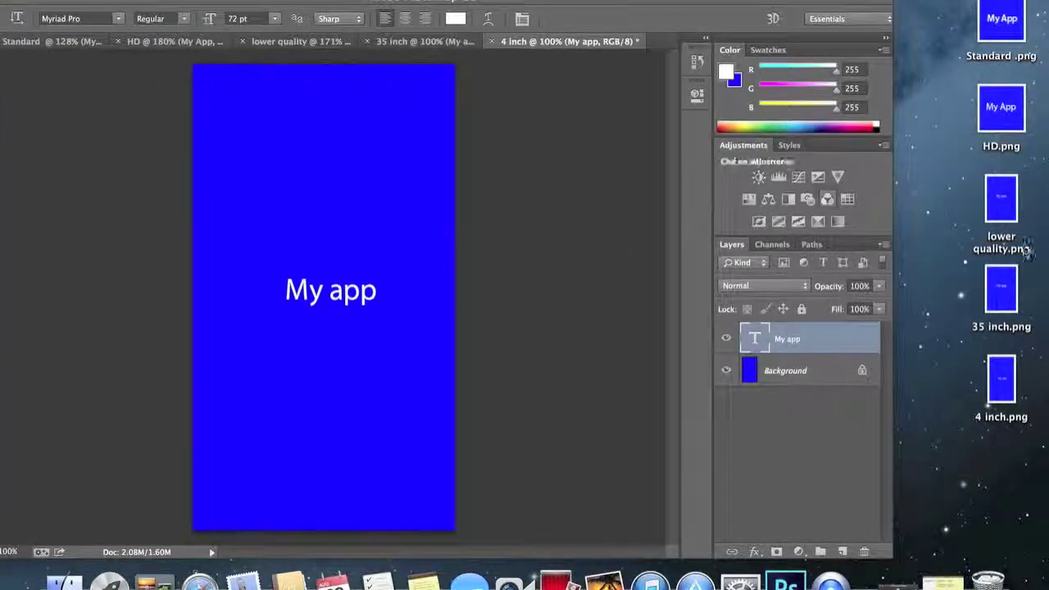